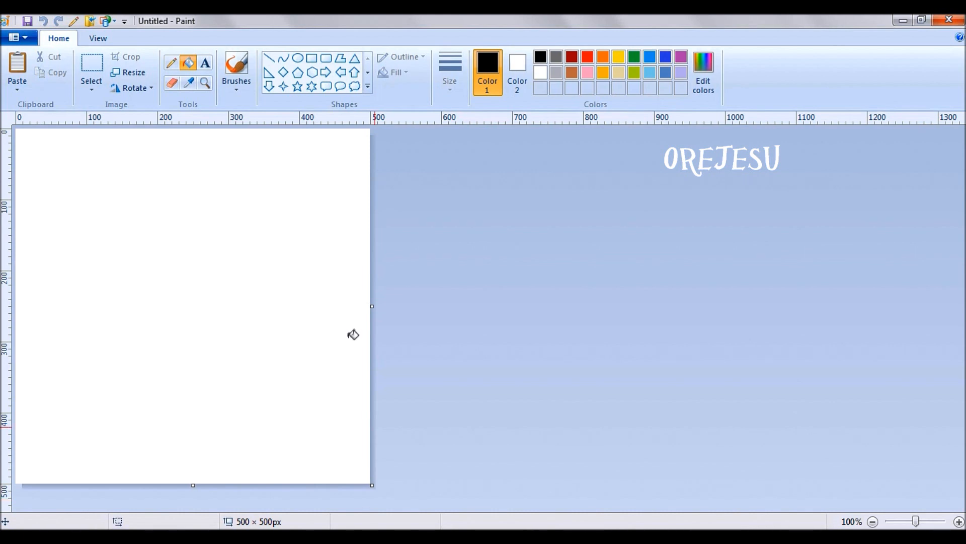
left_click(104, 43)
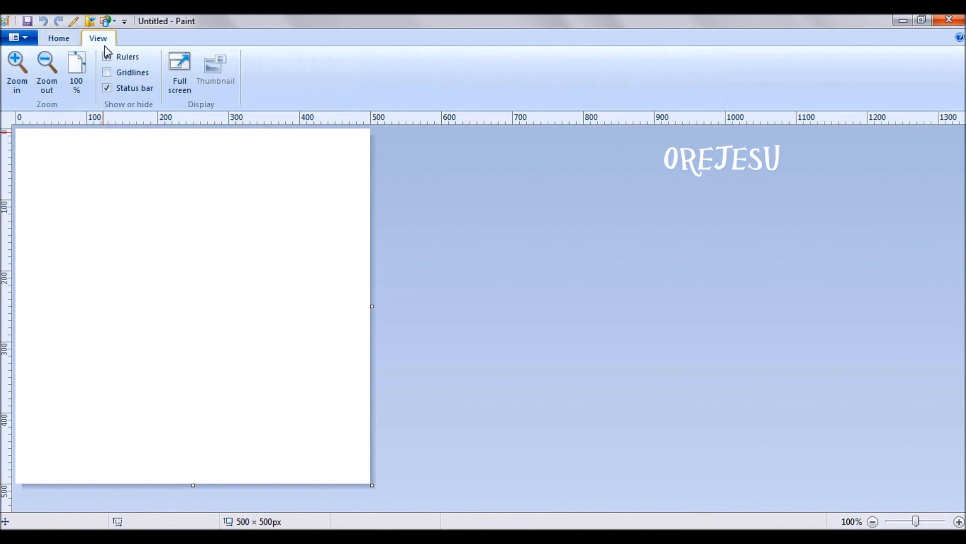
left_click(59, 38)
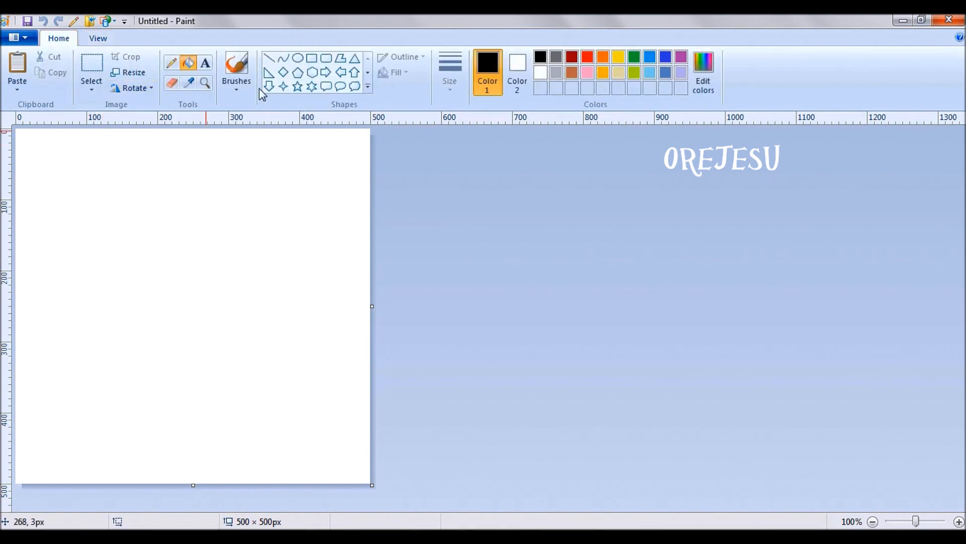
Draw a black S-curve from 200 px on the canvas's upper edge to the lower-left corner, bending it toward the upper-left and lower-right corners
left_click(284, 61)
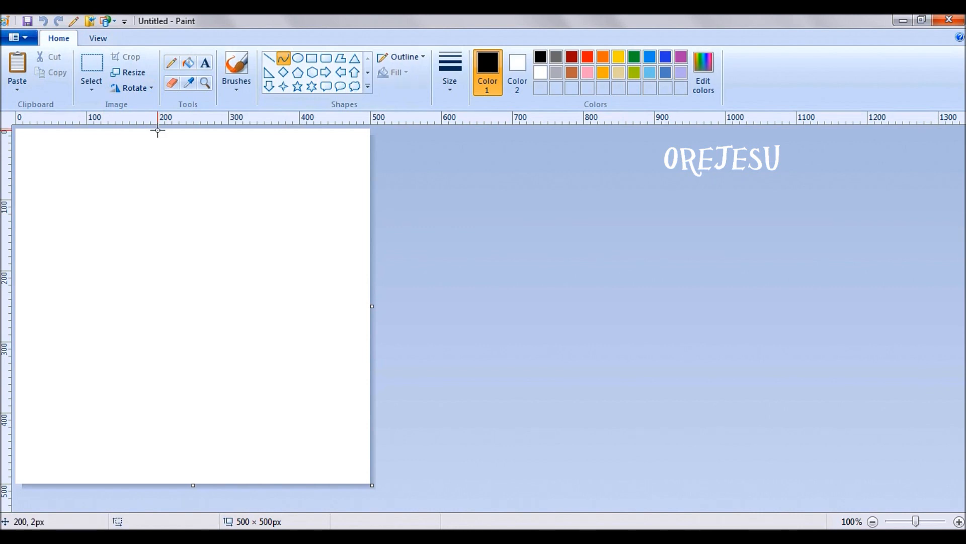
left_click_drag(158, 130, 16, 485)
left_click(17, 131)
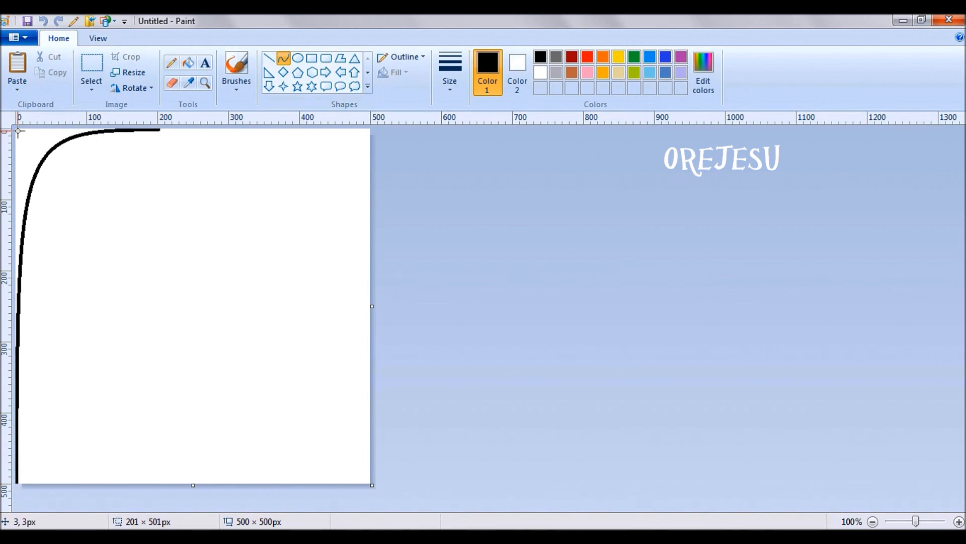
left_click(367, 476)
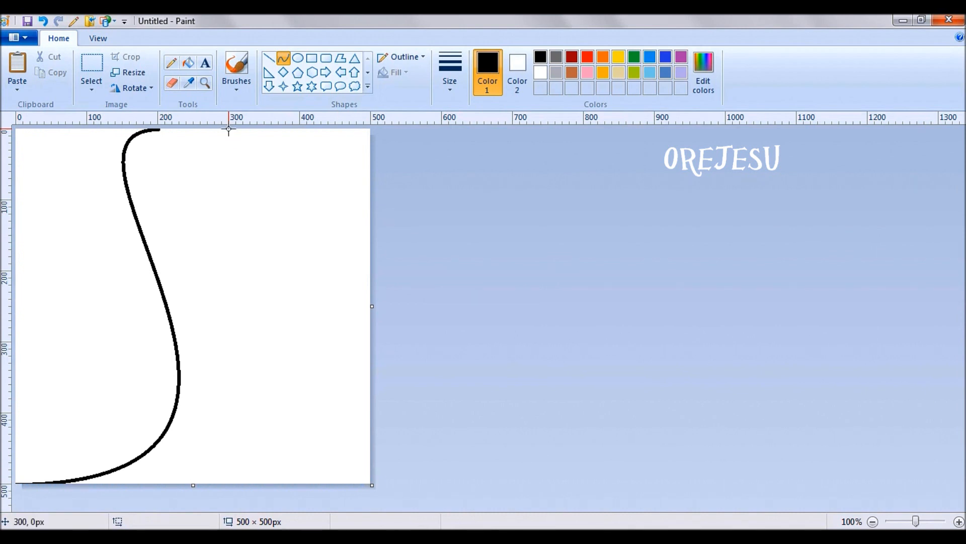
Draw the mirrored curve from 300 px on the upper edge to the lower-right corner, bending it toward the upper-right and lower-left corners
left_click_drag(228, 130, 371, 484)
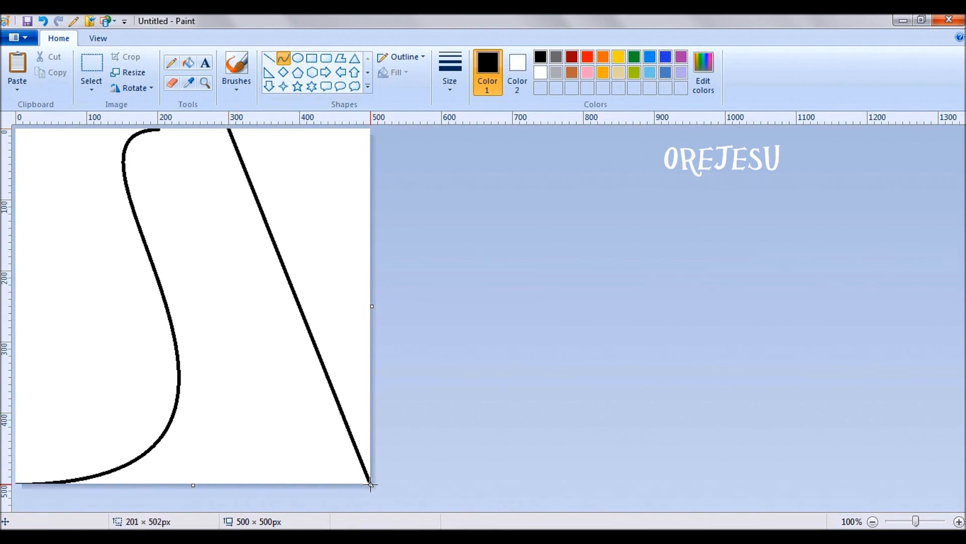
left_click(370, 130)
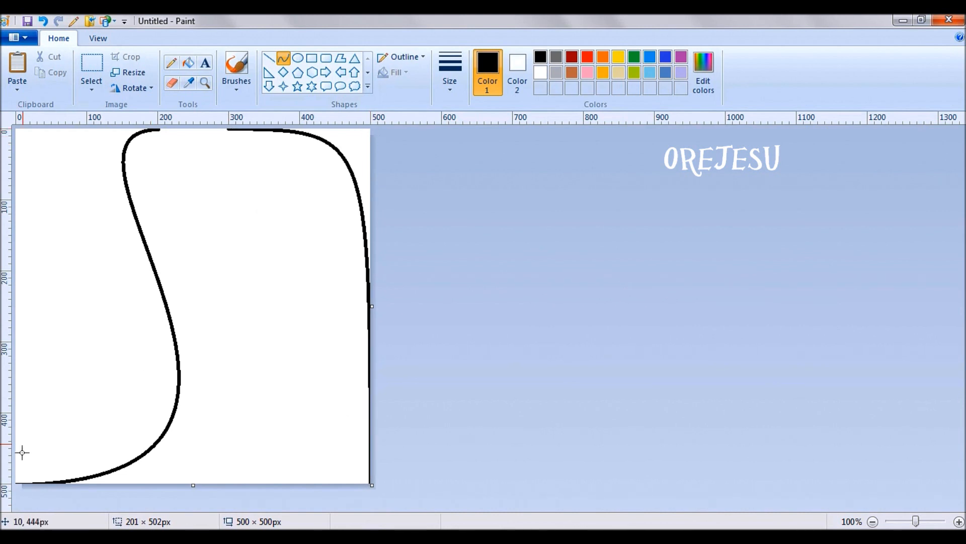
left_click(16, 482)
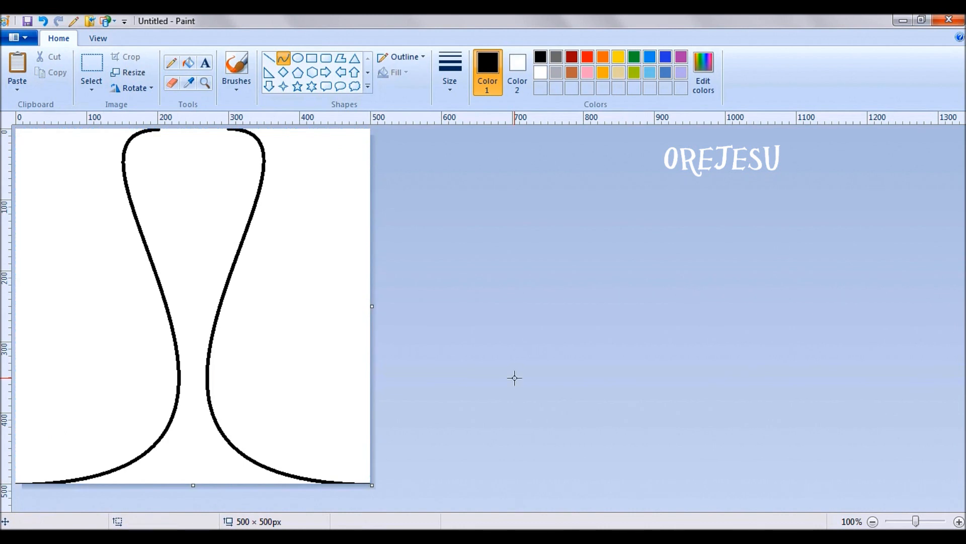
Overlay a copy of the whole drawing, rotated 180°, on the original using transparent selection
key("ctrl+a")
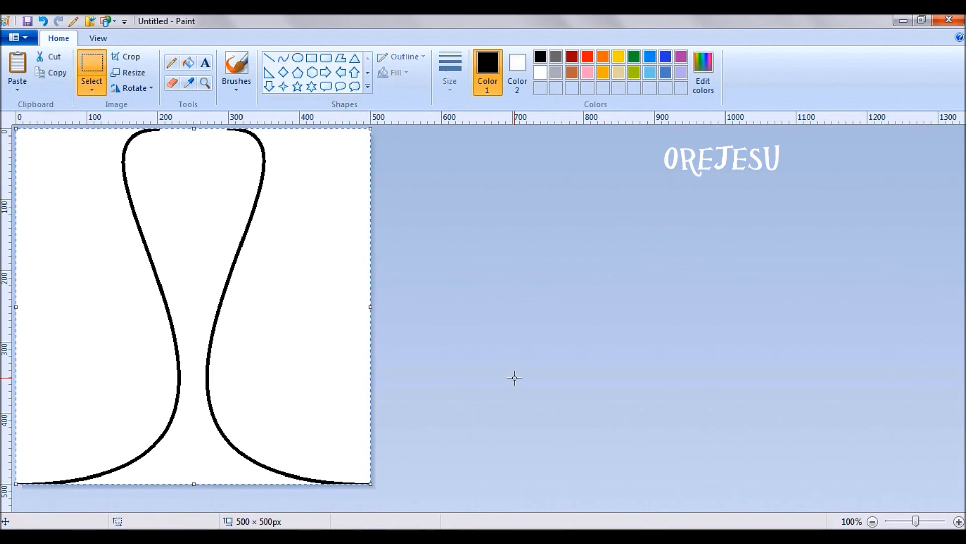
left_click(84, 92)
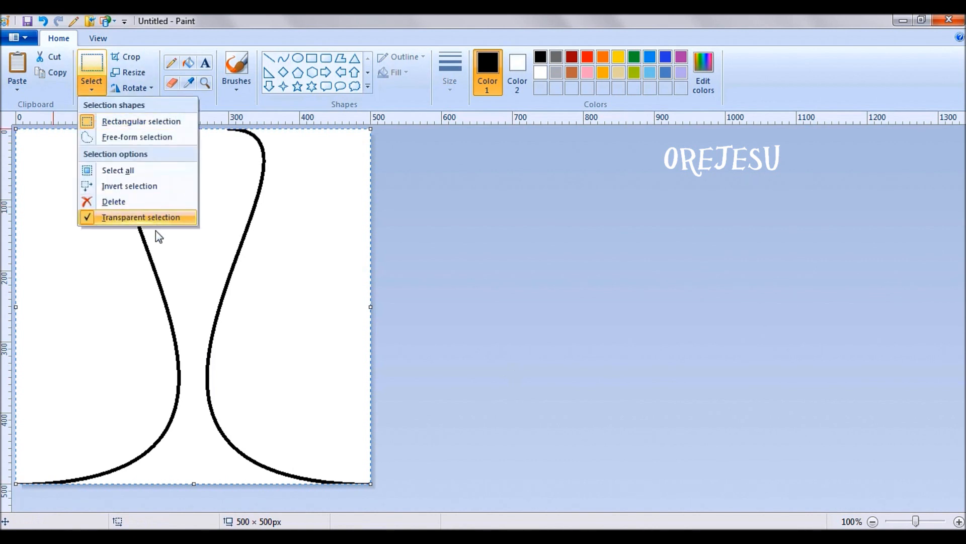
left_click(532, 247)
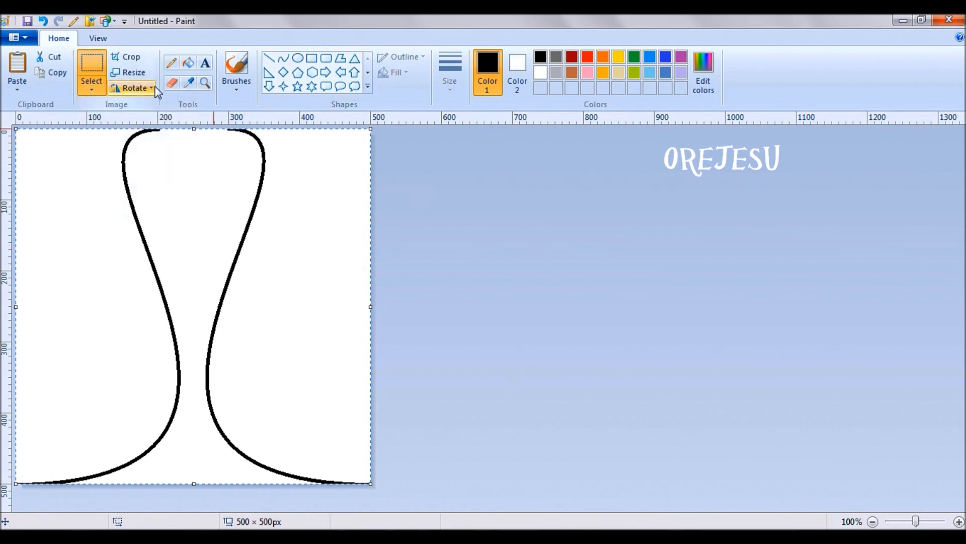
left_click(132, 87)
left_click(168, 140)
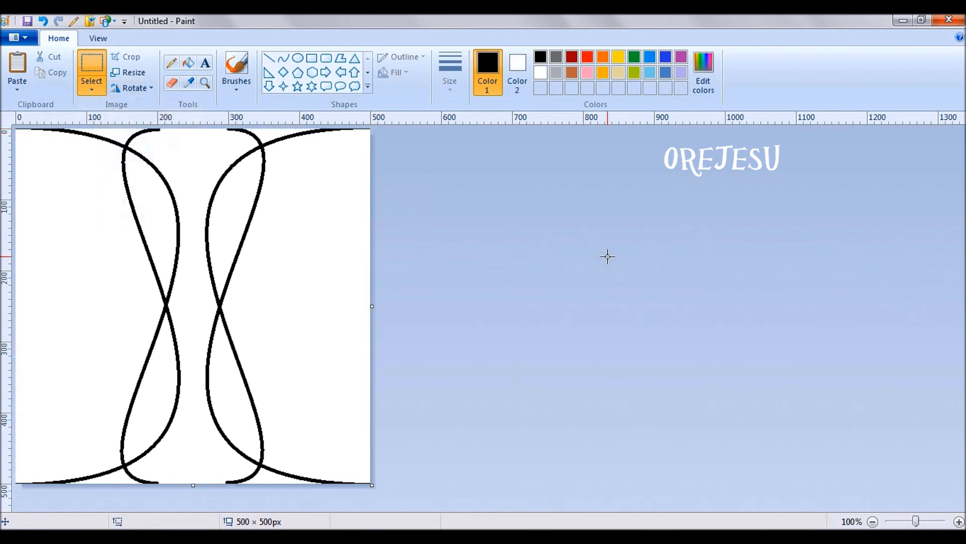
Overlay a copy of the combined drawing, rotated right 90°, to form an eight-petal pattern
key("ctrl+a")
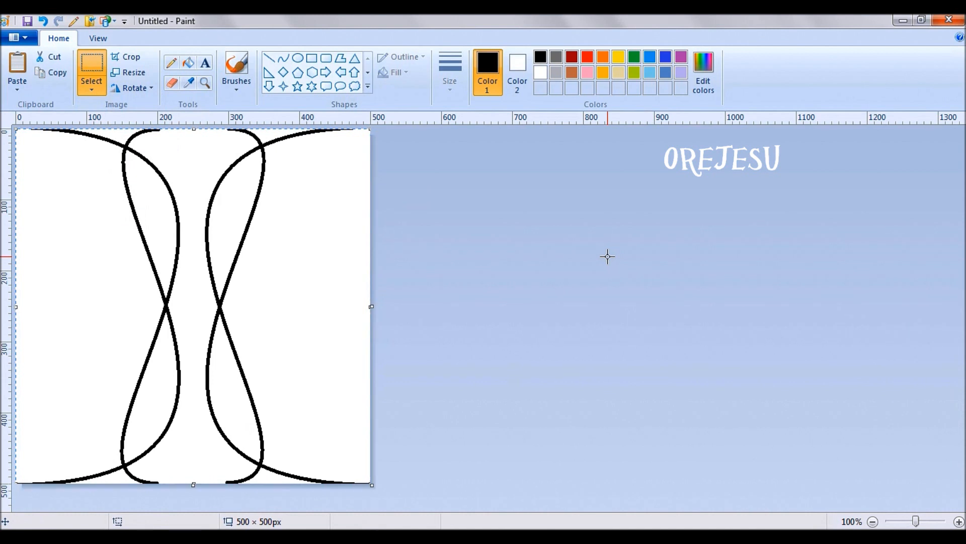
left_click(148, 88)
left_click(157, 105)
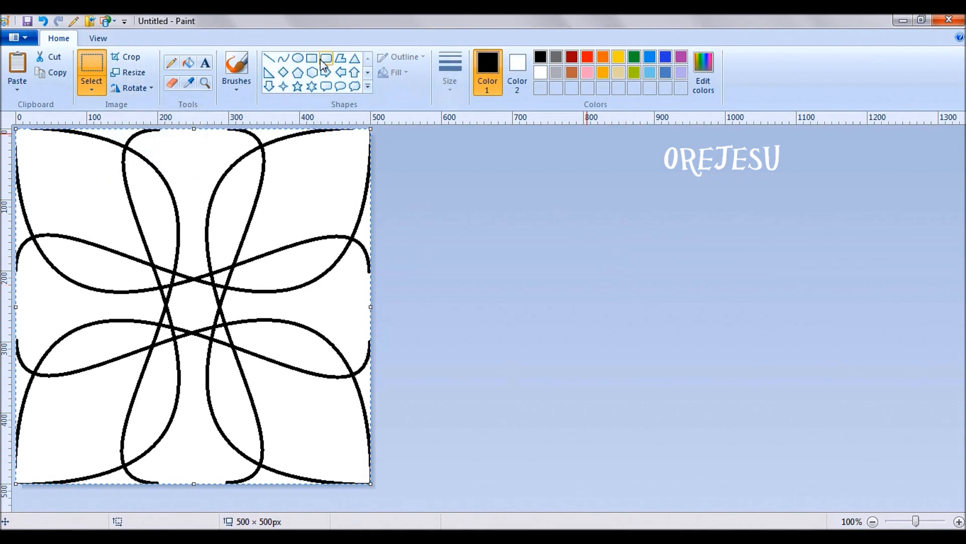
Fill the eight narrow gaps between the curves and the canvas edges with black
left_click(190, 65)
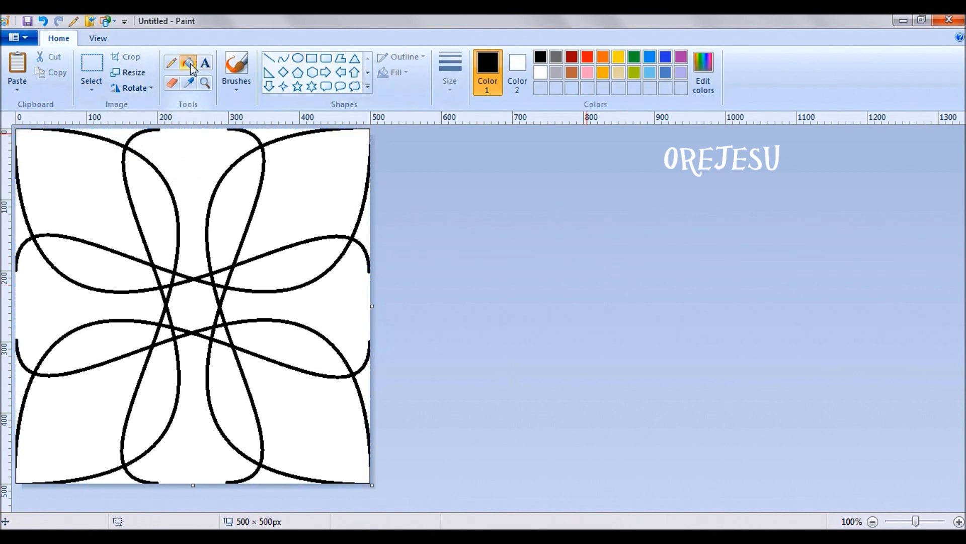
left_click(282, 133)
left_click(366, 213)
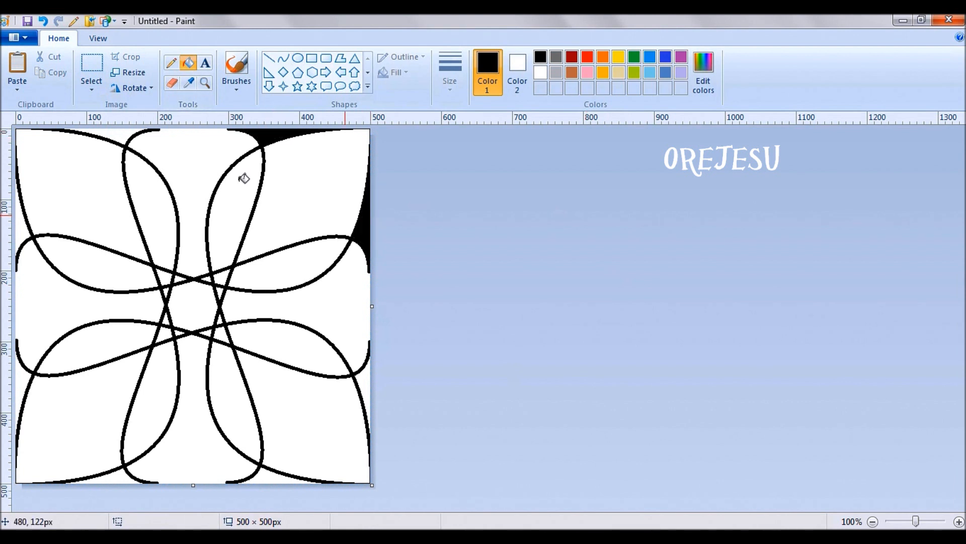
left_click(120, 132)
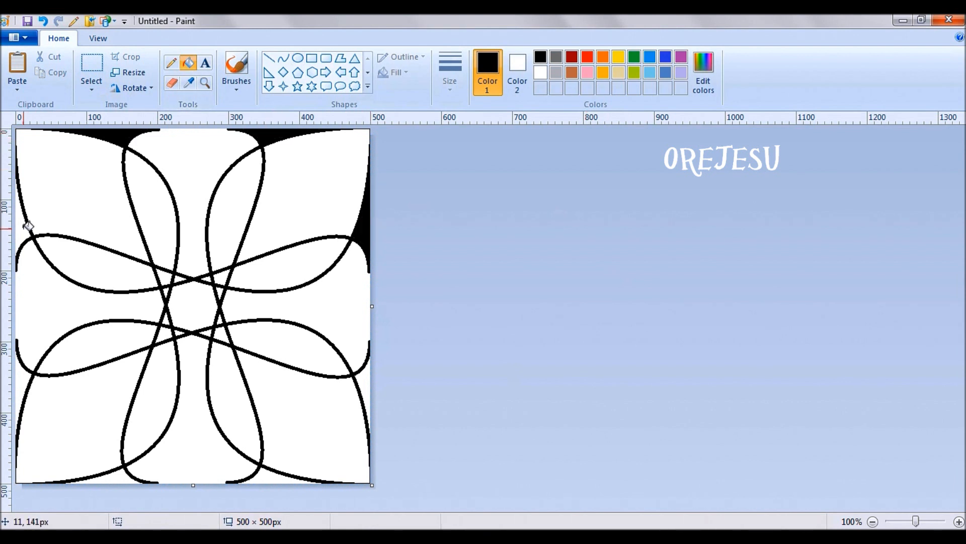
left_click(22, 224)
left_click(22, 370)
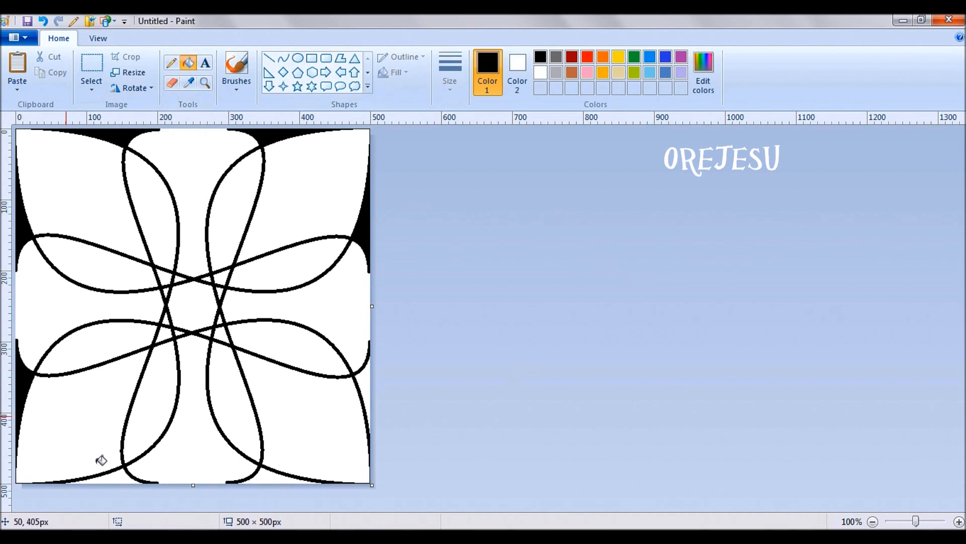
left_click(115, 476)
left_click(268, 477)
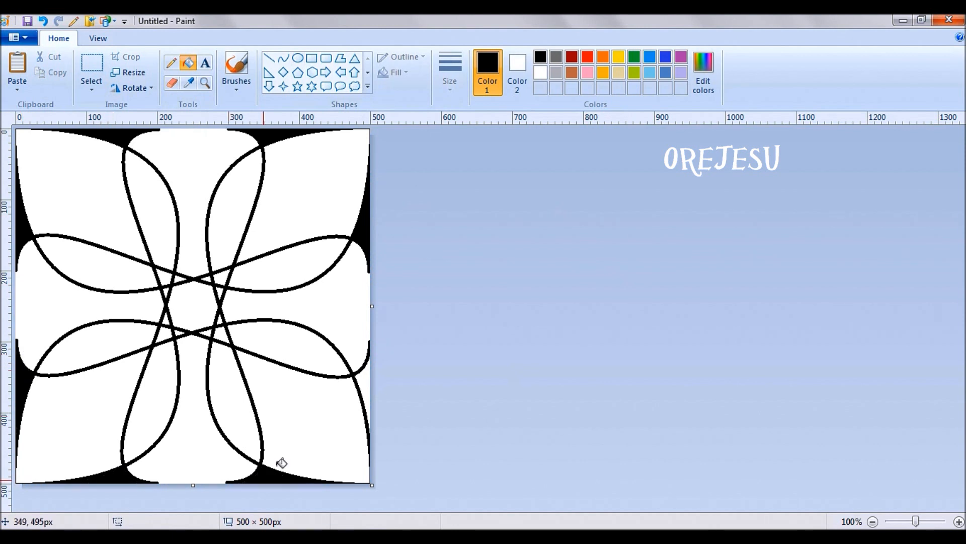
left_click(367, 388)
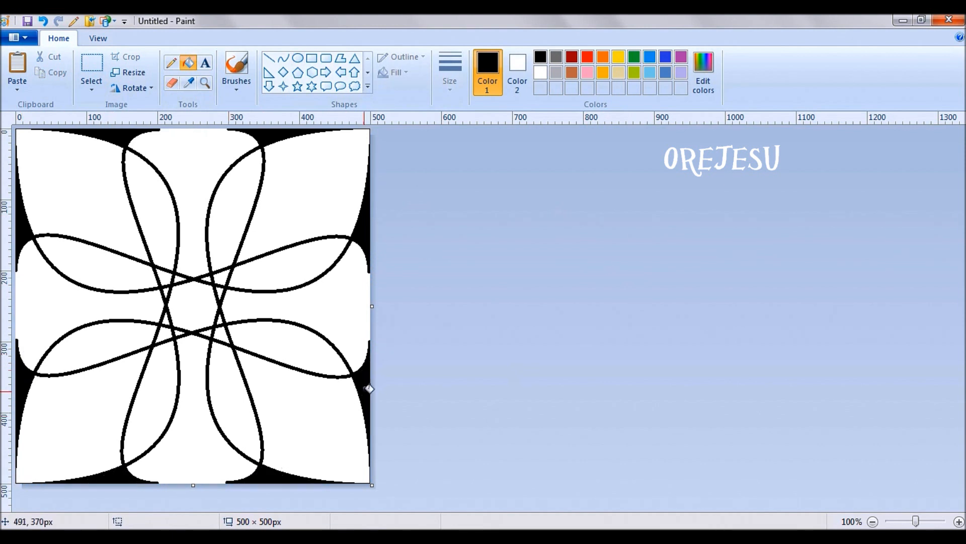
Fill the eight petals and the small triangles around the central octagon with black
left_click(293, 263)
left_click(290, 335)
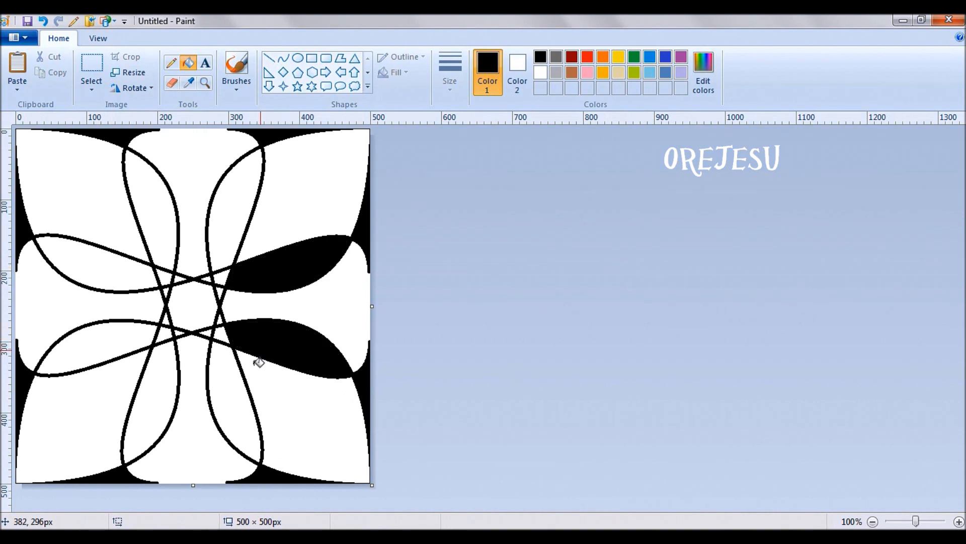
left_click(233, 384)
left_click(164, 377)
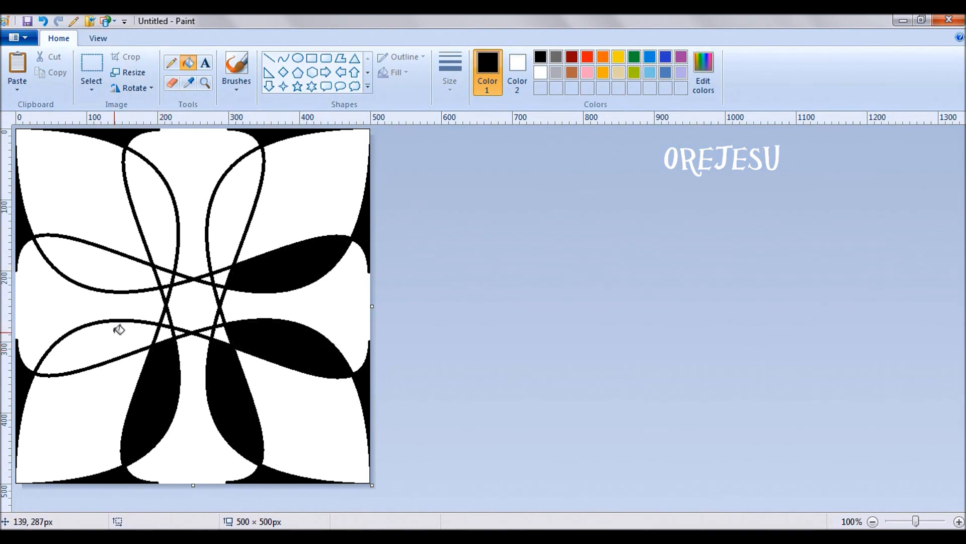
left_click(118, 330)
left_click(113, 266)
left_click(155, 197)
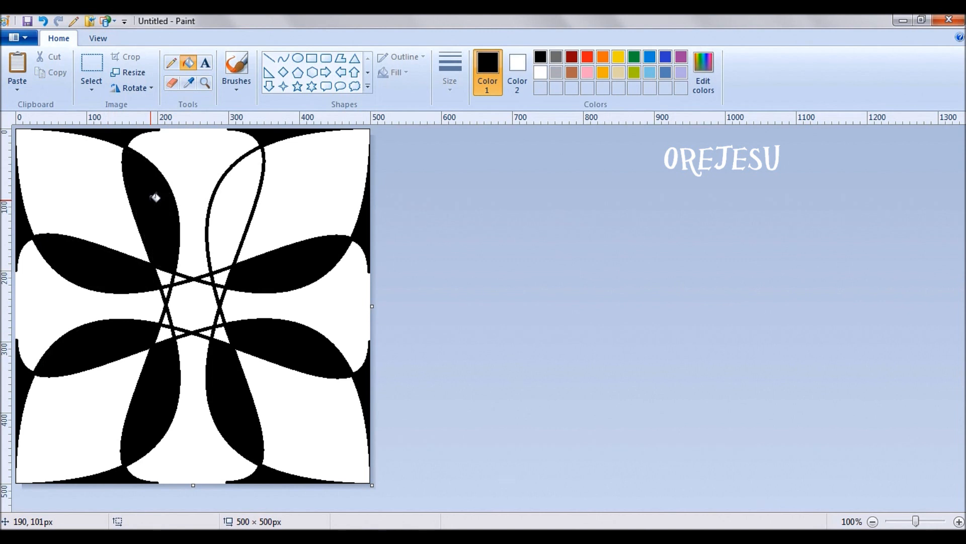
left_click(226, 207)
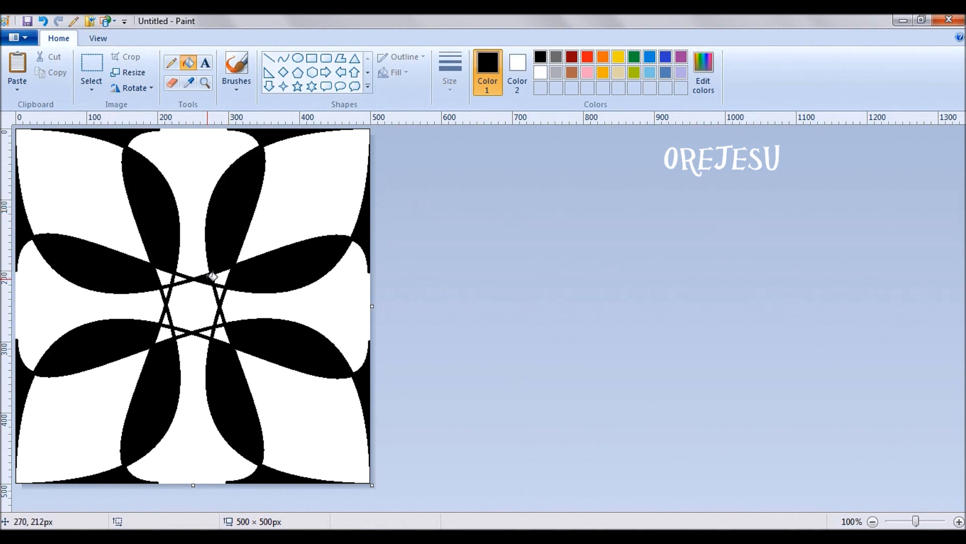
left_click(223, 317)
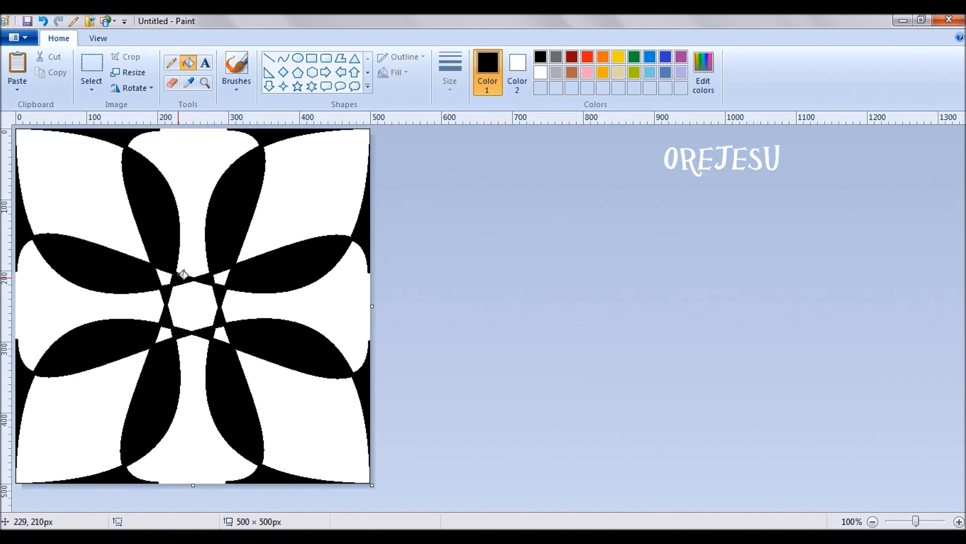
Fill the four large corner areas and the central octagon with blue
left_click(665, 57)
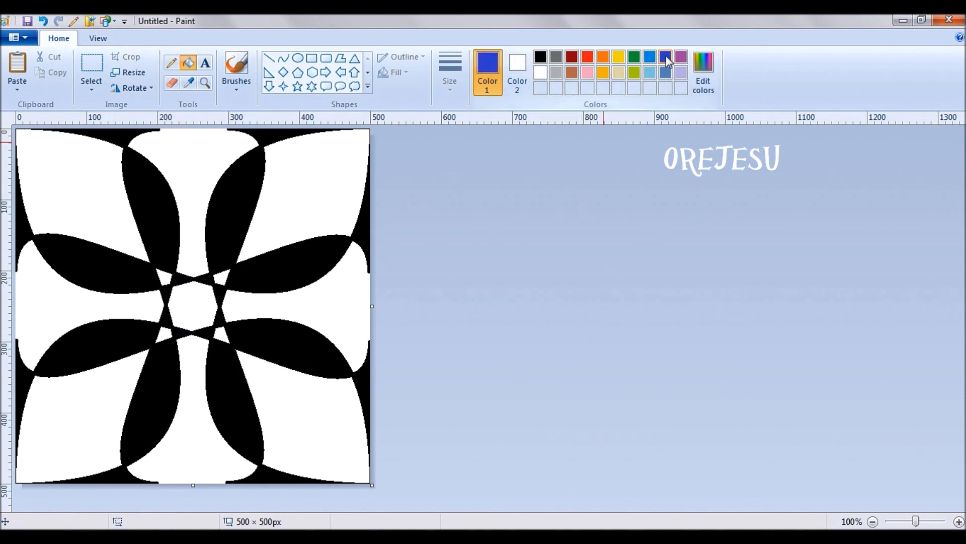
left_click(274, 204)
left_click(97, 214)
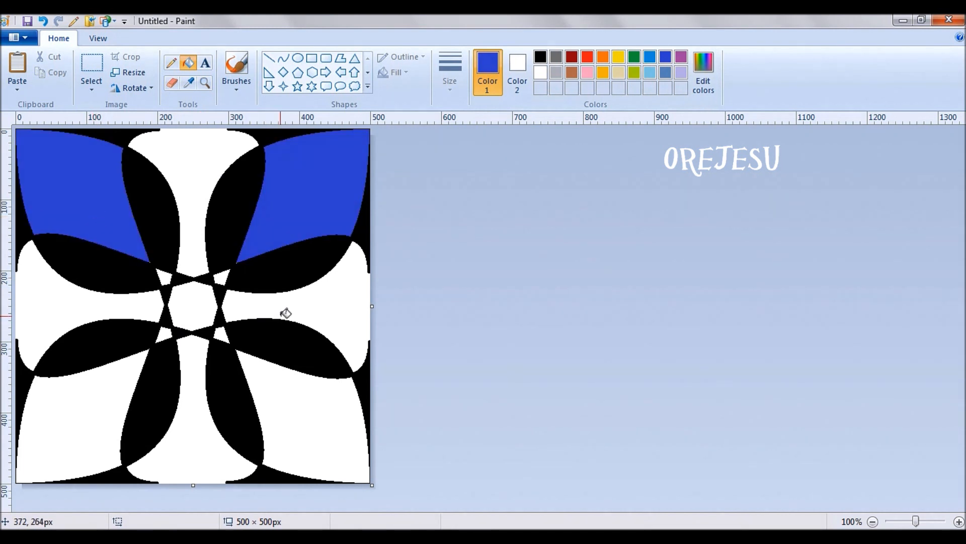
left_click(280, 416)
left_click(96, 413)
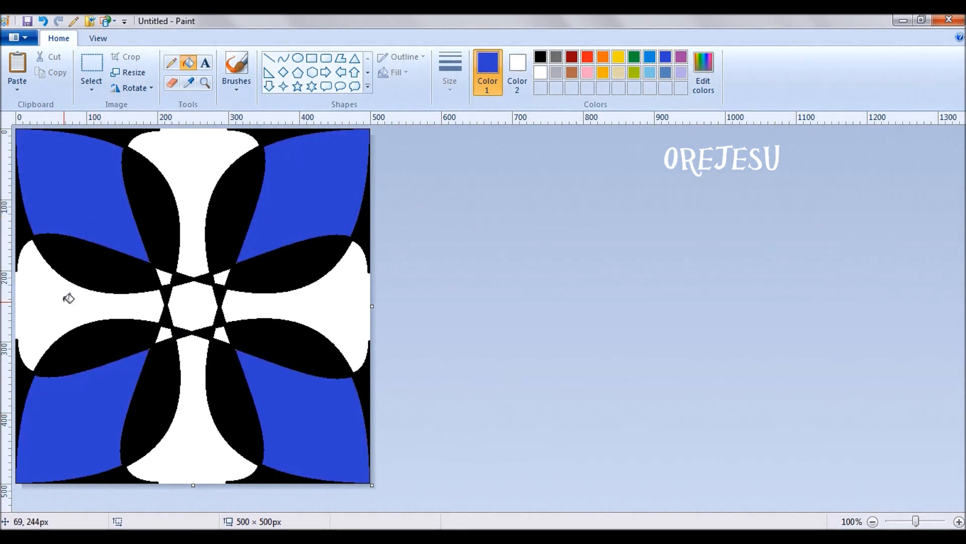
left_click(191, 312)
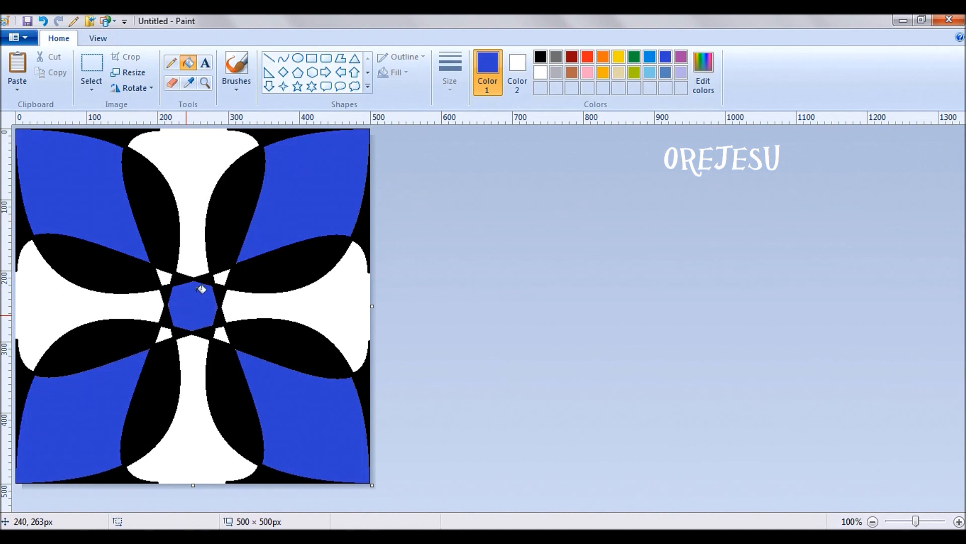
Fill the four arms of the cross and the four small shapes around the central octagon with red
left_click(589, 59)
left_click(198, 165)
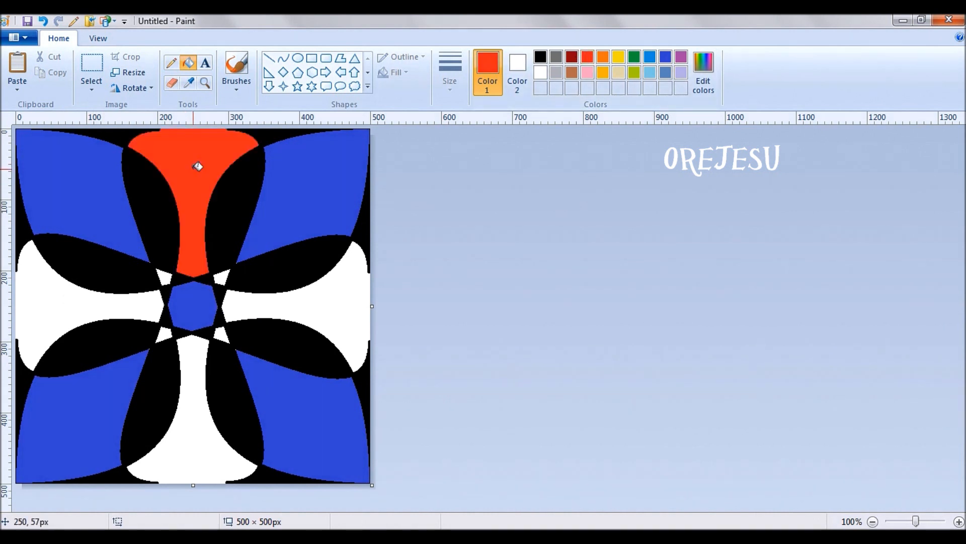
left_click(335, 320)
left_click(108, 314)
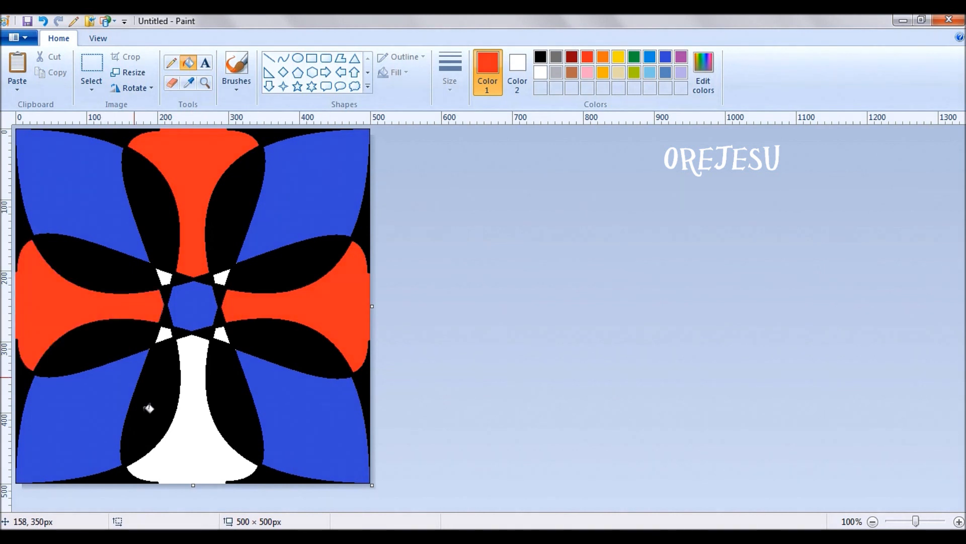
left_click(188, 435)
left_click(221, 335)
left_click(170, 330)
left_click(166, 276)
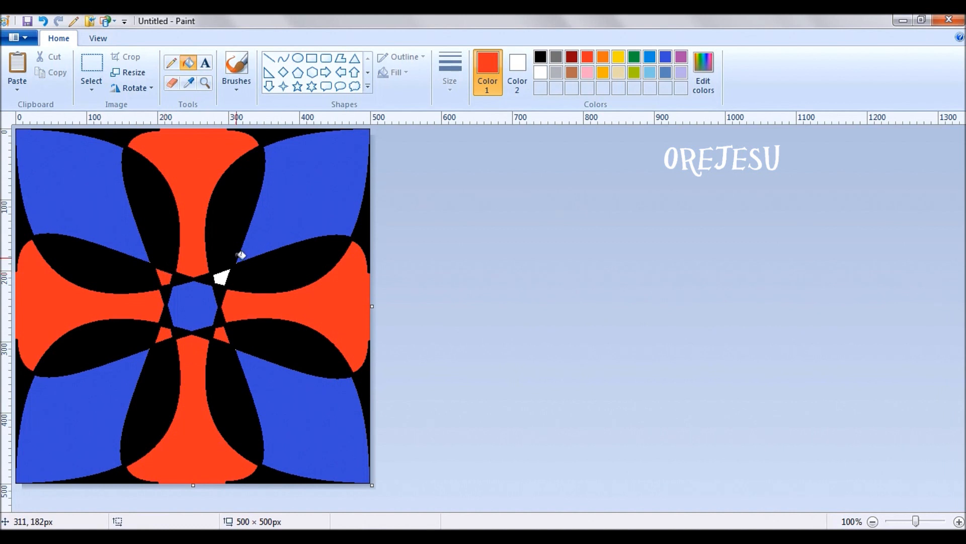
left_click(225, 275)
Open a second Paint window and zoom its blank canvas out to 50%
right_click(503, 541)
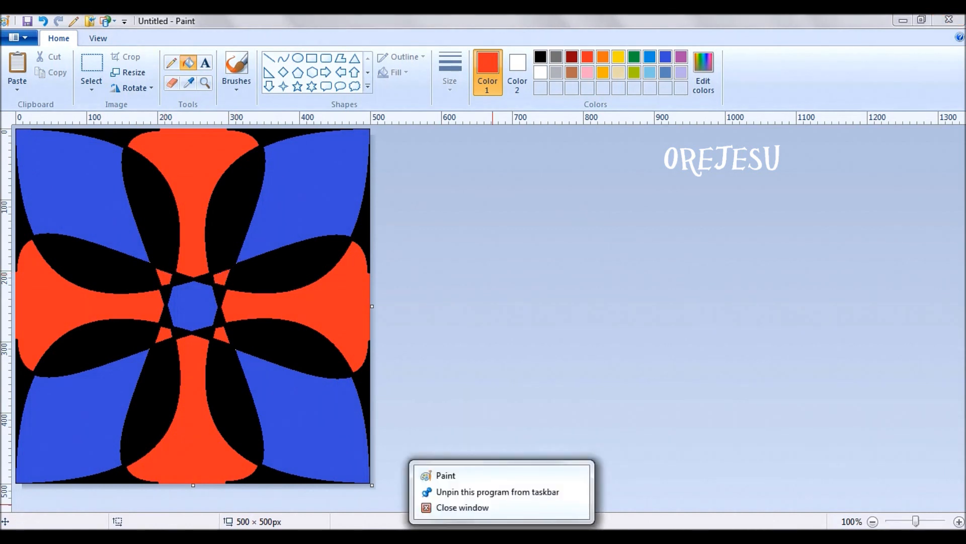
left_click(478, 473)
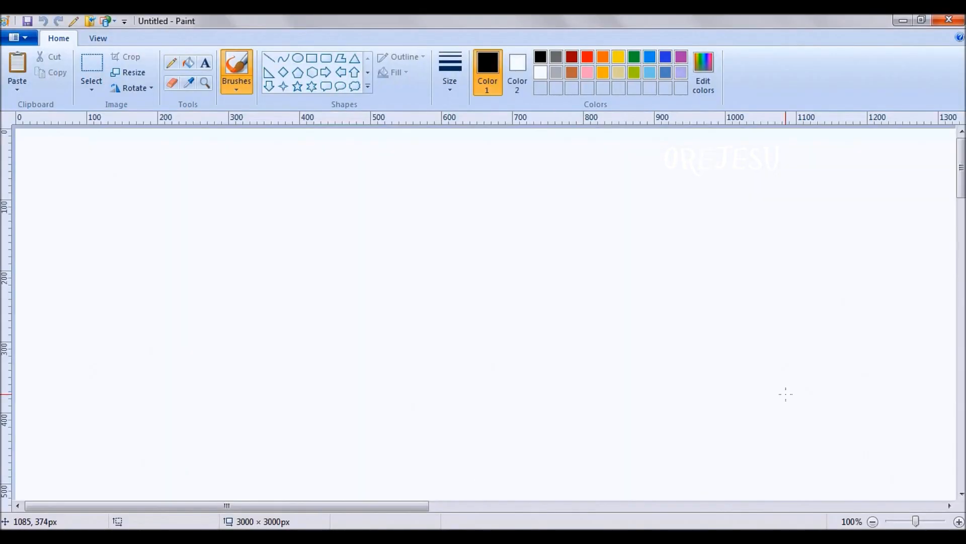
left_click(874, 524)
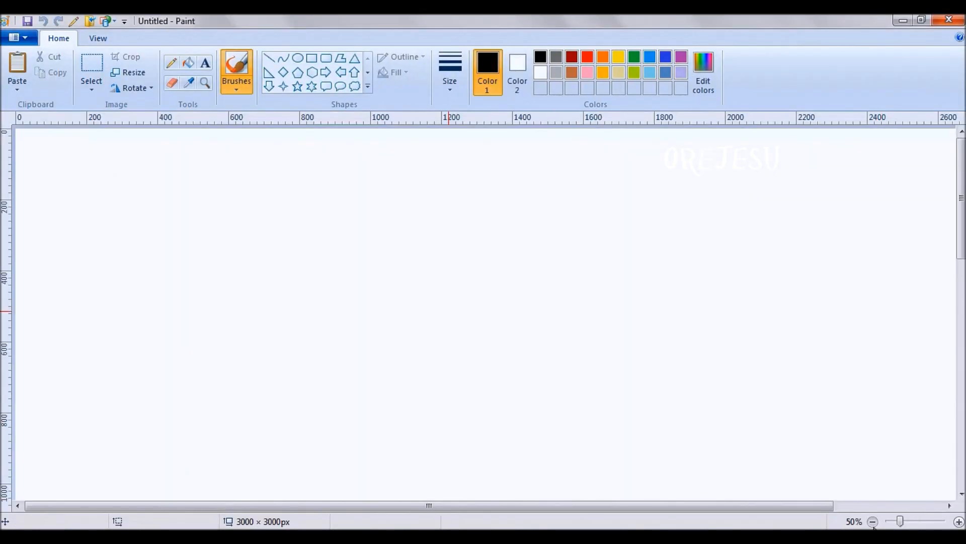
Shrink the blank canvas's height so that the canvas measures 3000 × 500 px
left_click(874, 523)
left_click(874, 522)
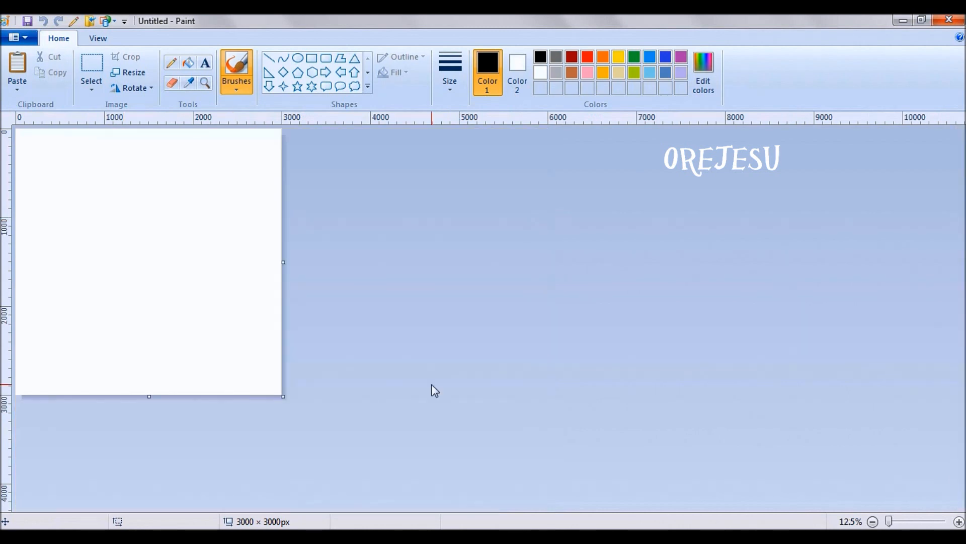
mouse_move(150, 396)
left_mouse_down()
mouse_move(159, 200)
mouse_move(147, 324)
left_mouse_up()
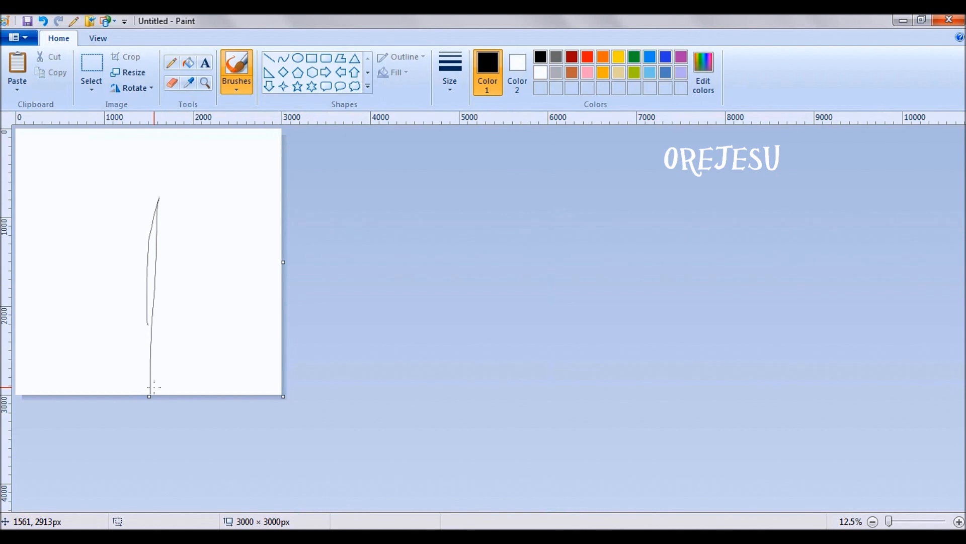
key("ctrl+z")
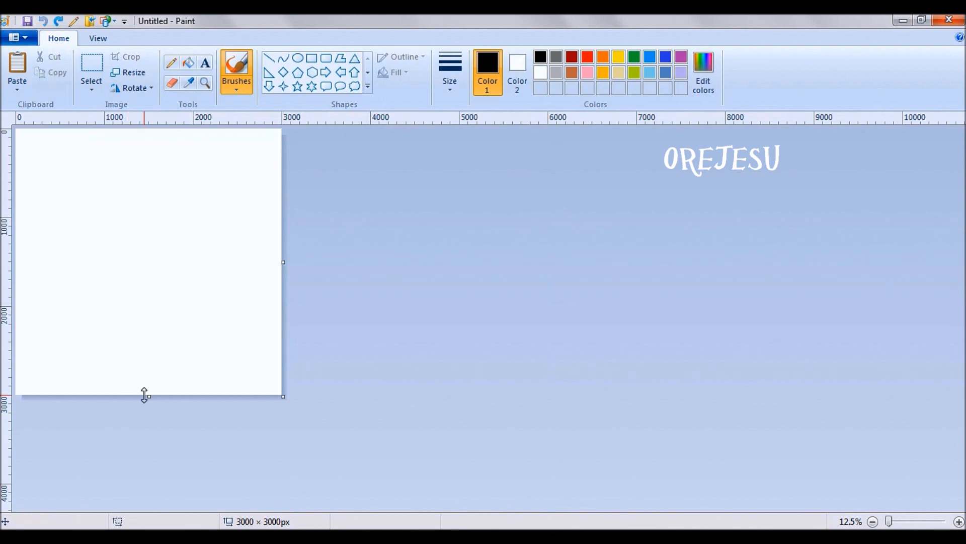
left_click_drag(150, 396, 148, 173)
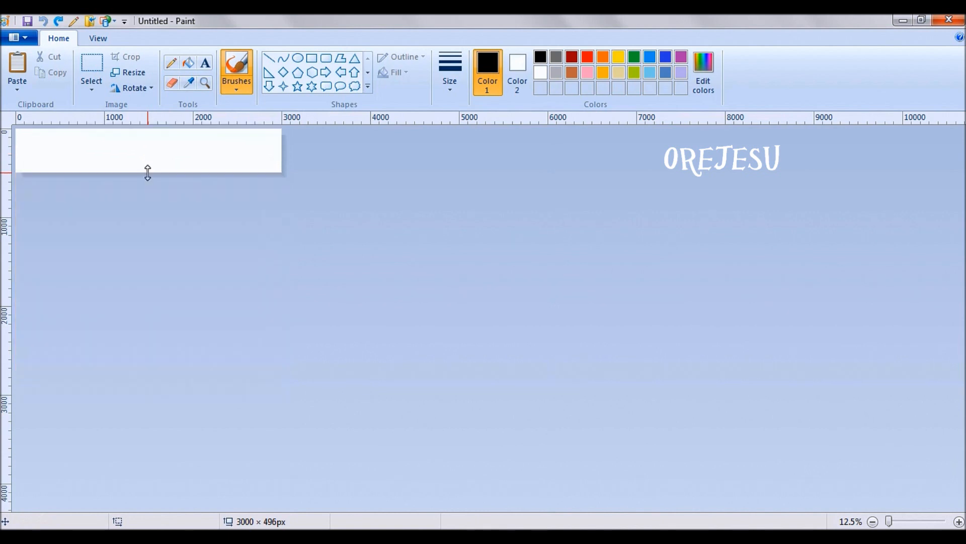
left_click(959, 521)
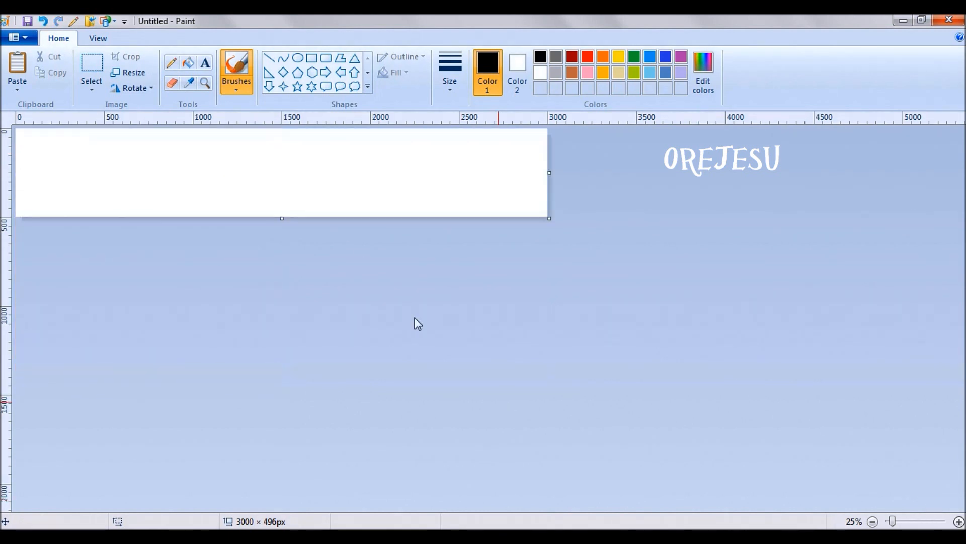
left_click_drag(281, 219, 282, 218)
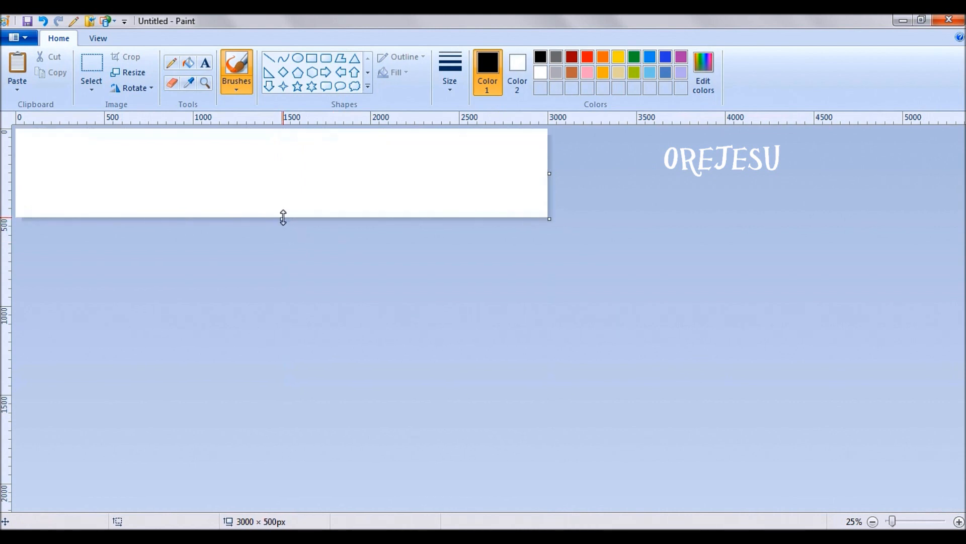
Copy the finished motif from the first Paint window and paste it into the blank strip in the second window
mouse_move(462, 536)
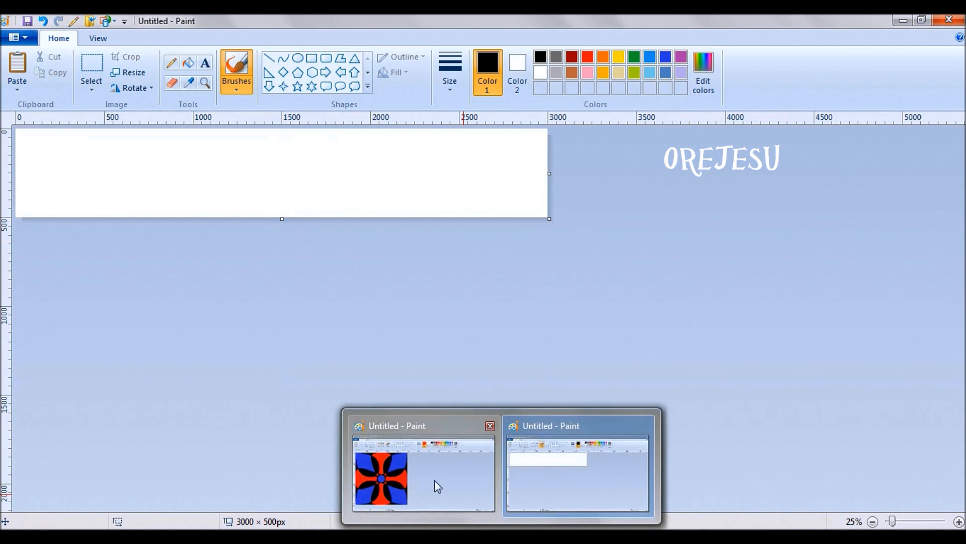
left_click(434, 479)
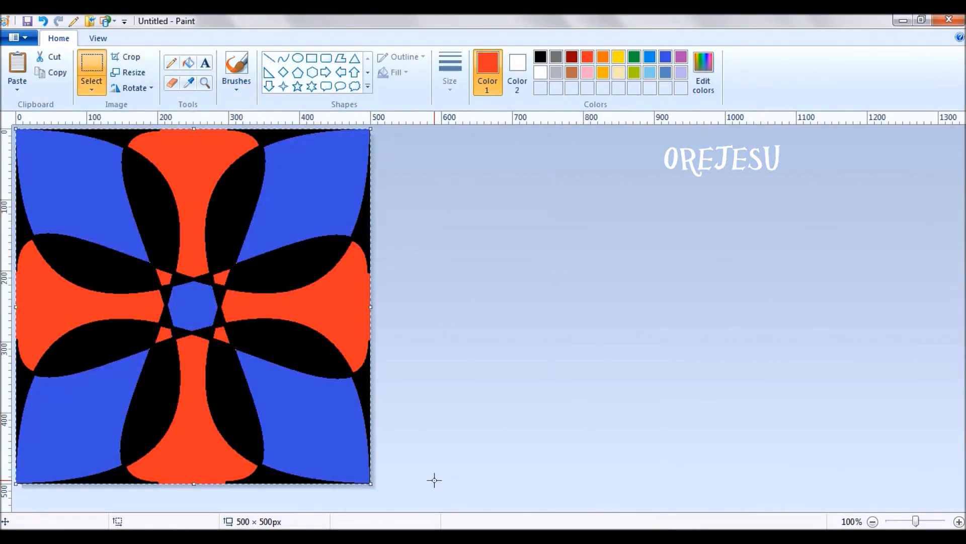
mouse_move(498, 537)
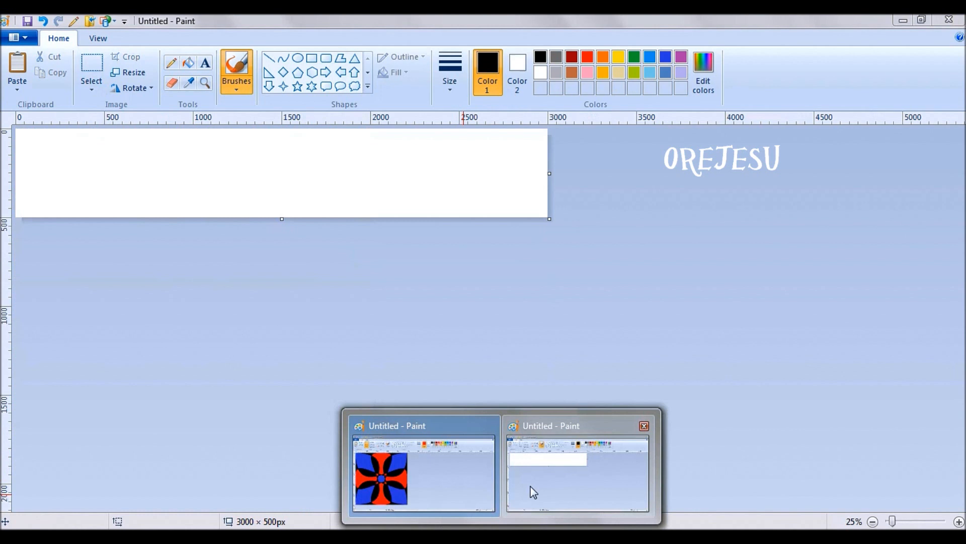
left_click(533, 492)
key("ctrl+v")
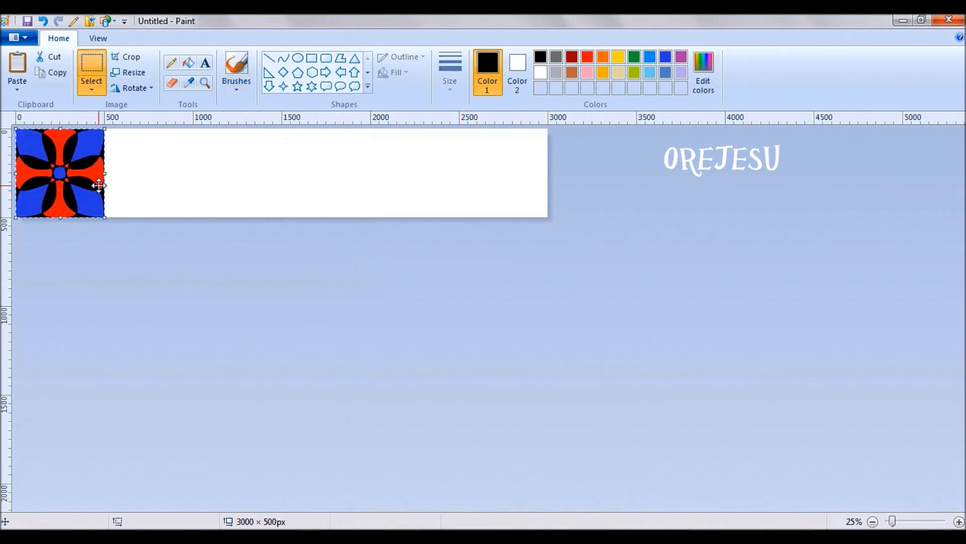
Paste further copies of the motif edge to edge until six tiles fill the 3000 px wide strip
left_click_drag(42, 187, 130, 188)
key("ctrl+v")
left_click_drag(53, 172, 230, 172)
key("ctrl+v")
left_click_drag(45, 157, 310, 162)
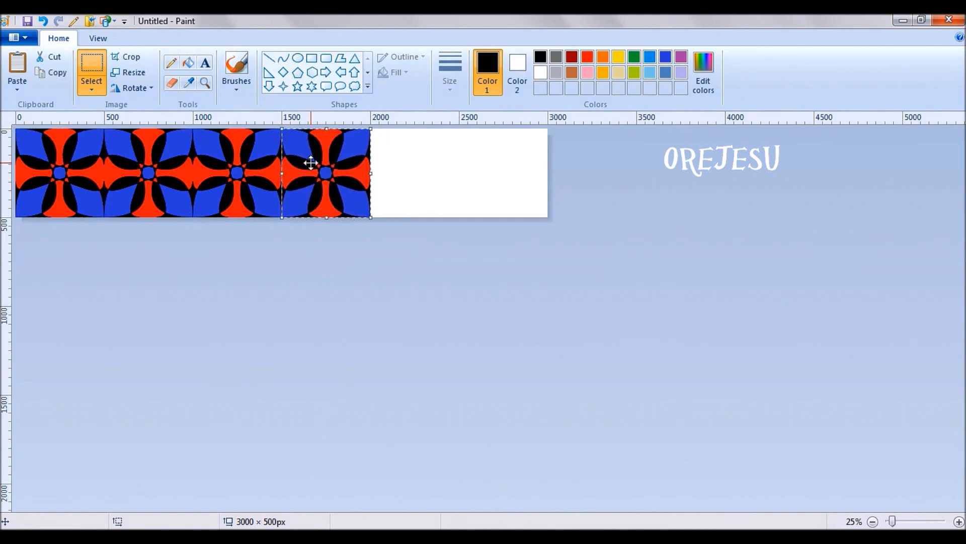
key("ctrl+v")
left_click_drag(62, 176, 401, 170)
key("ctrl+v")
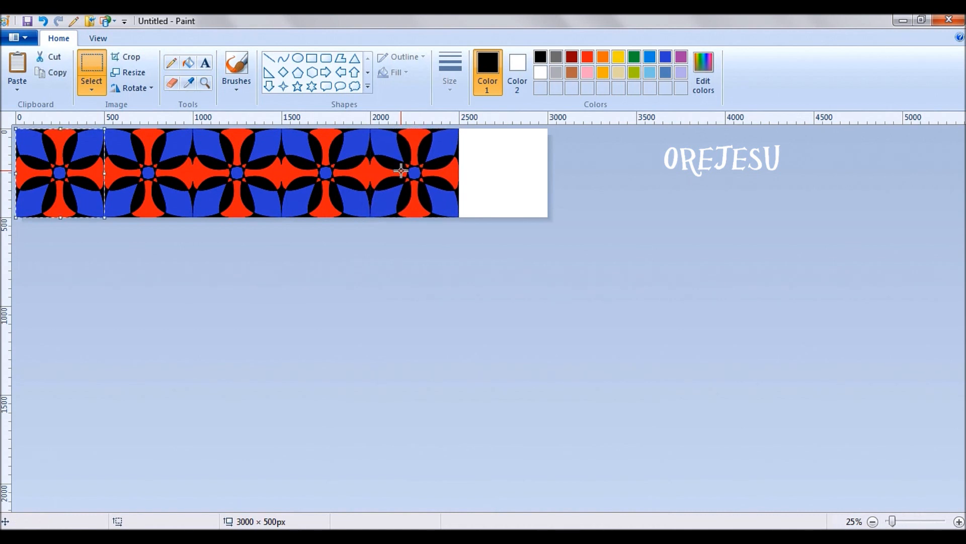
left_click_drag(54, 166, 510, 192)
left_click_drag(510, 193, 508, 192)
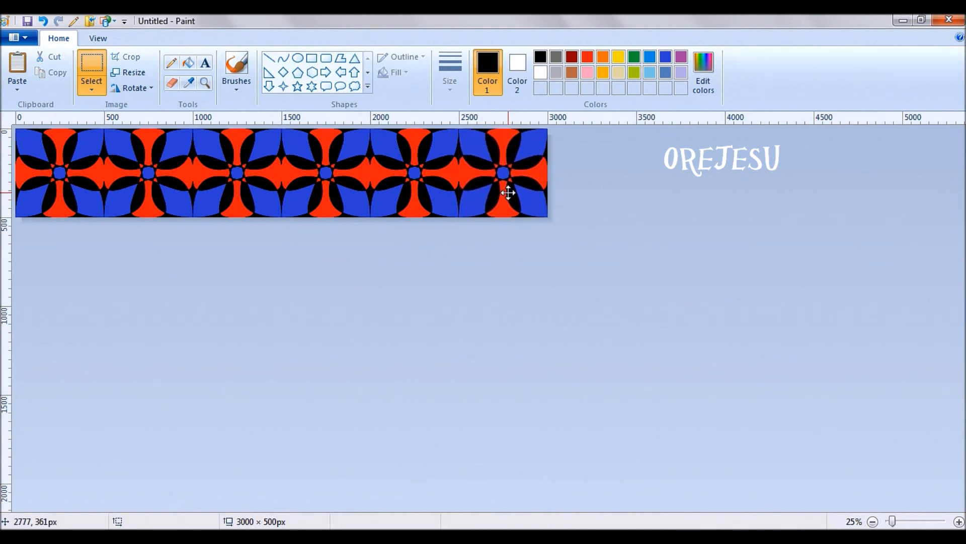
left_click(671, 330)
Copy the whole strip, enlarge the canvas to 3000 × 1000 px and paste the copy as a second row
key("ctrl+a")
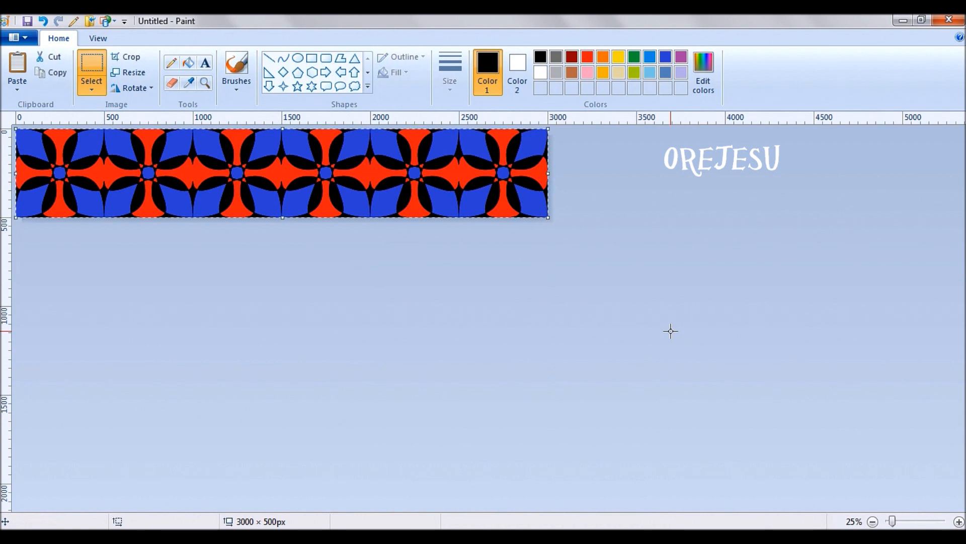
left_click(376, 367)
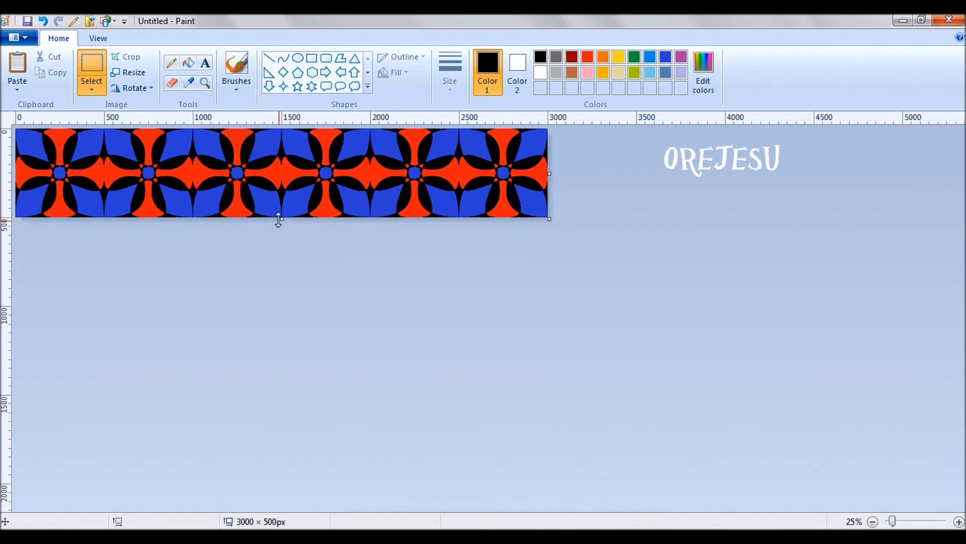
left_click_drag(280, 220, 292, 306)
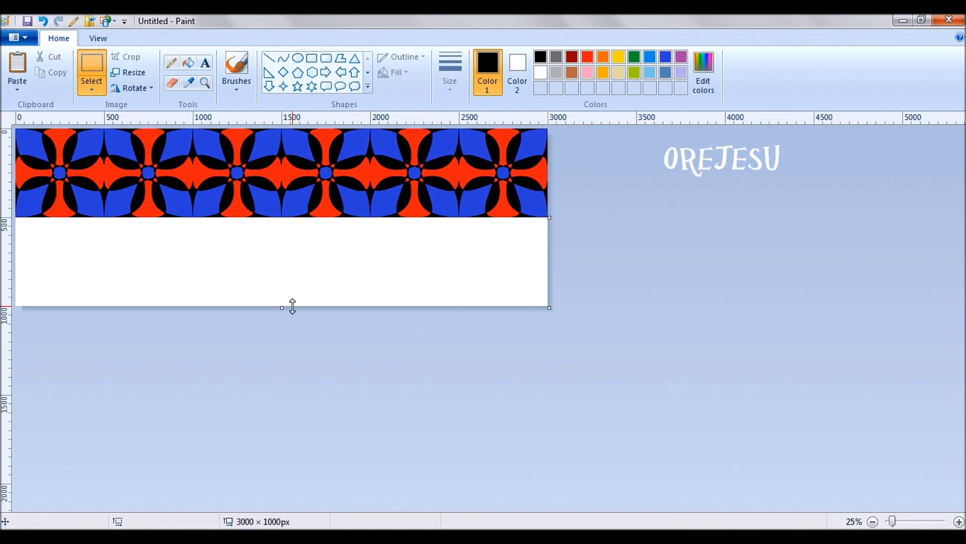
key("ctrl+v")
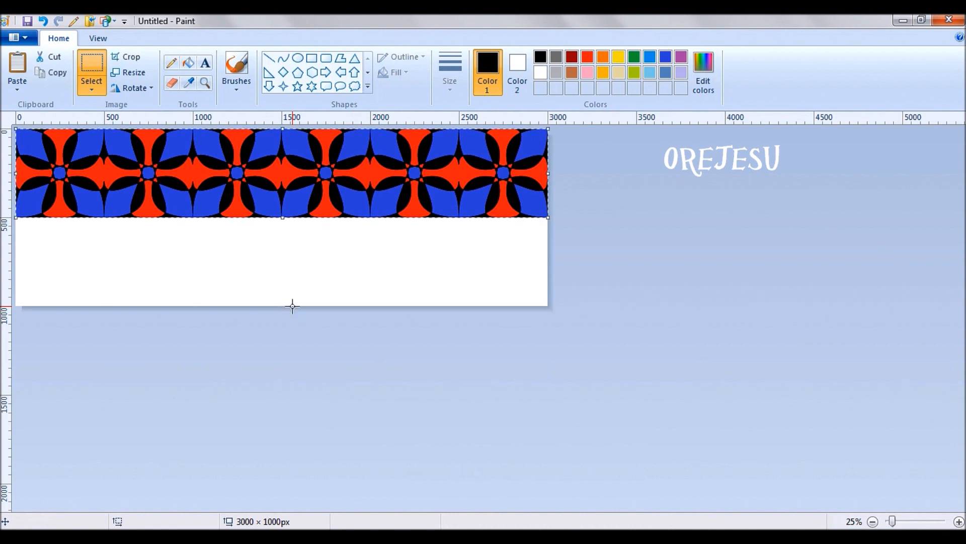
left_click_drag(253, 174, 253, 263)
left_click(448, 448)
Copy the whole two-row pattern and enlarge the canvas to 3000 × 2000 px
key("ctrl+a")
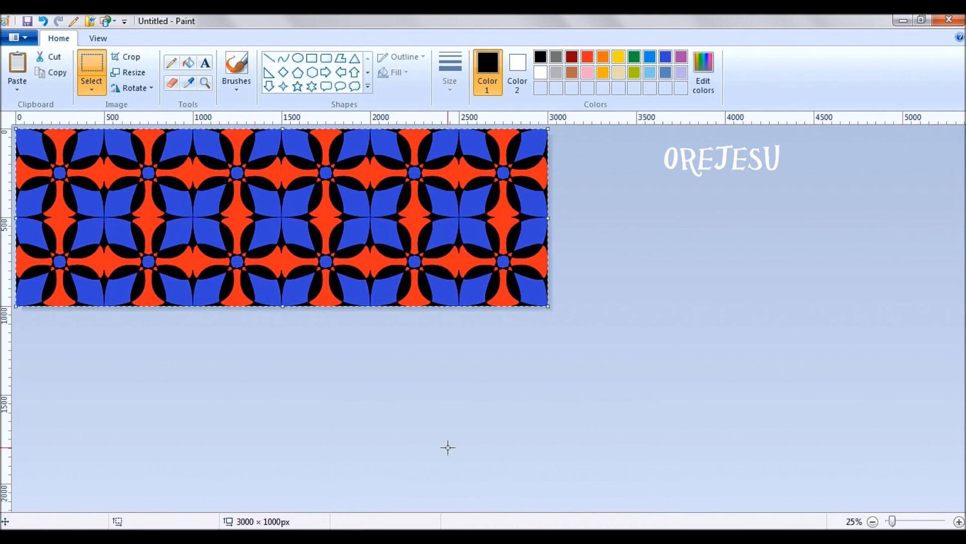
left_click(206, 404)
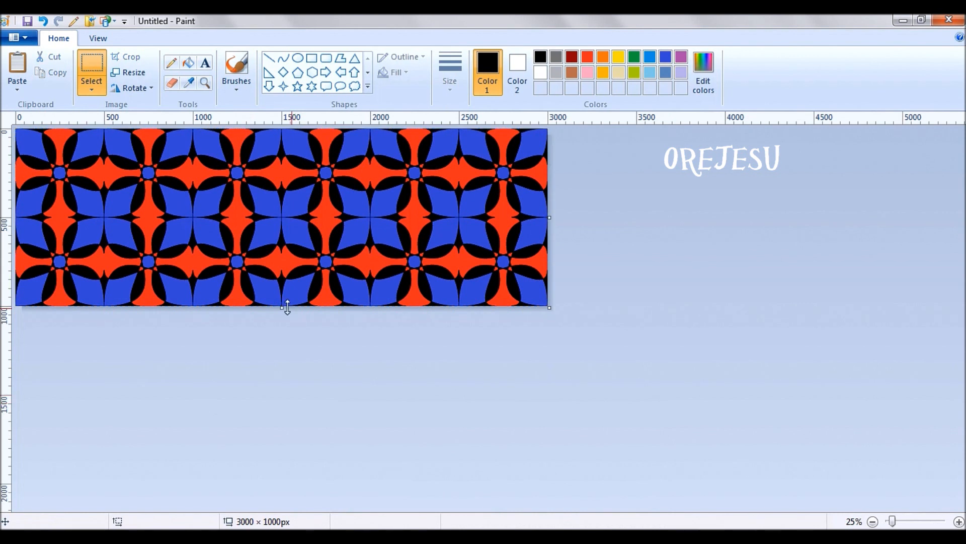
left_click_drag(281, 307, 318, 483)
Paste the two-row pattern and try to align it within the blank lower half of the canvas
key("ctrl+v")
left_click_drag(259, 227, 261, 397)
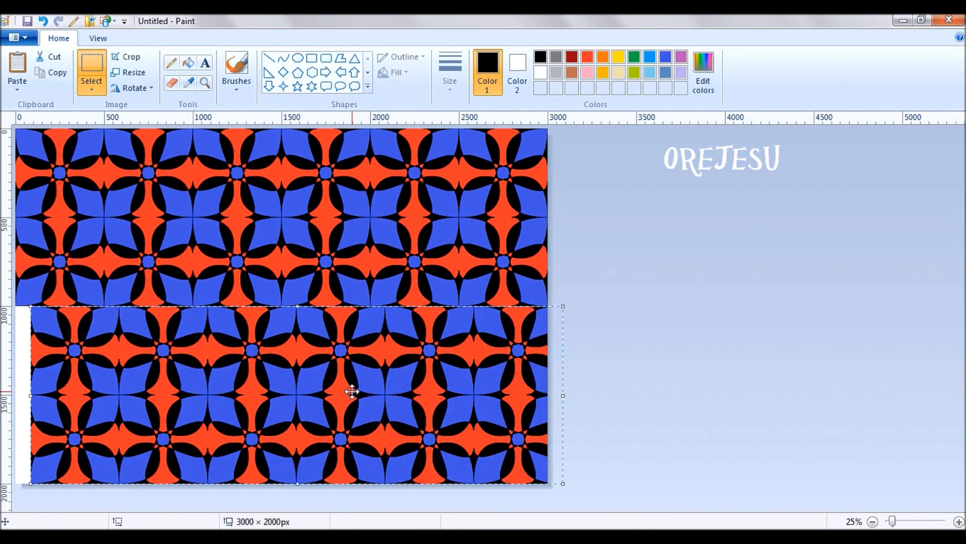
mouse_move(332, 392)
left_mouse_down()
mouse_move(320, 390)
mouse_move(337, 391)
left_mouse_up()
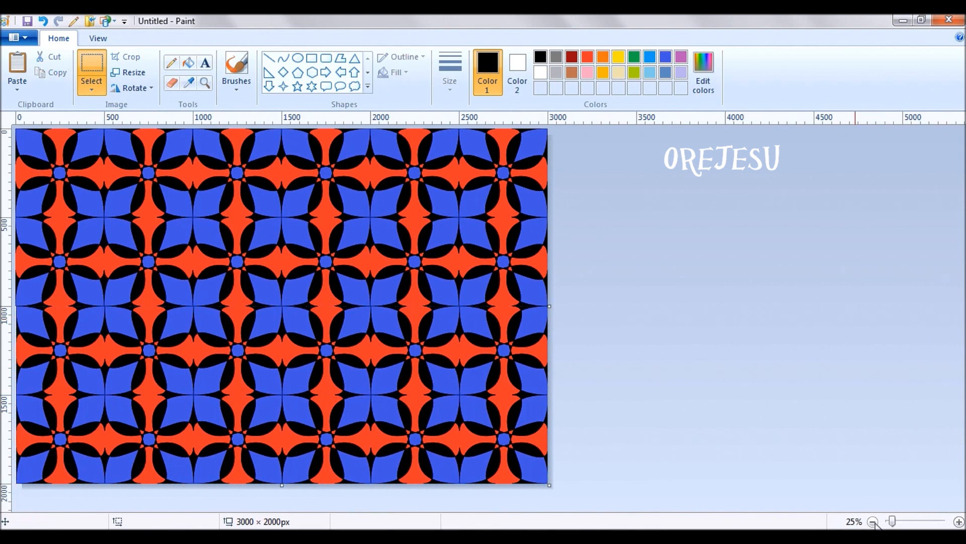
Enlarge the canvas to 3000 × 3000 px and paste the two-row pattern into the blank area below
left_click(873, 522)
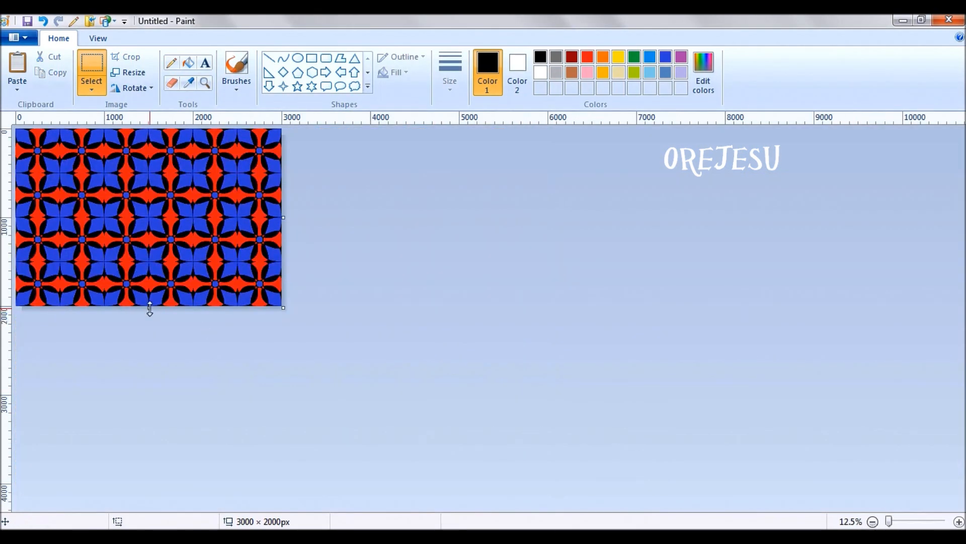
left_click_drag(149, 307, 169, 395)
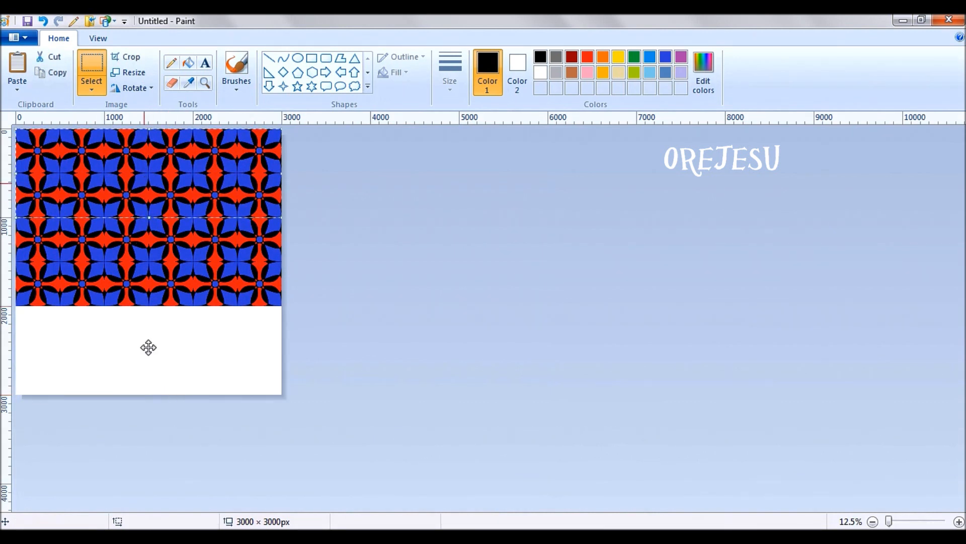
left_click_drag(148, 349, 144, 361)
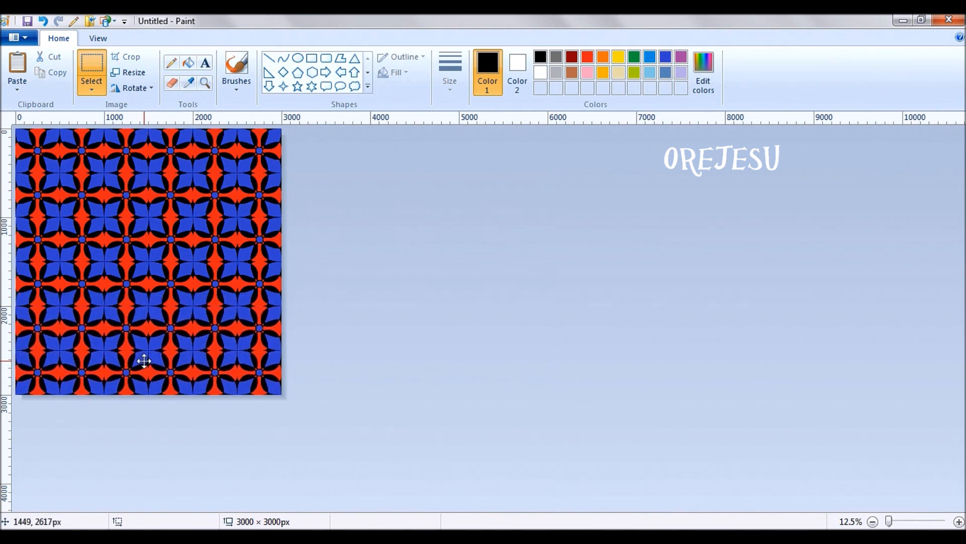
left_click_drag(144, 361, 144, 361)
left_click(410, 288)
Check the left edge's alignment and undo the last two pattern placements and the latest canvas enlargement
left_click(959, 522)
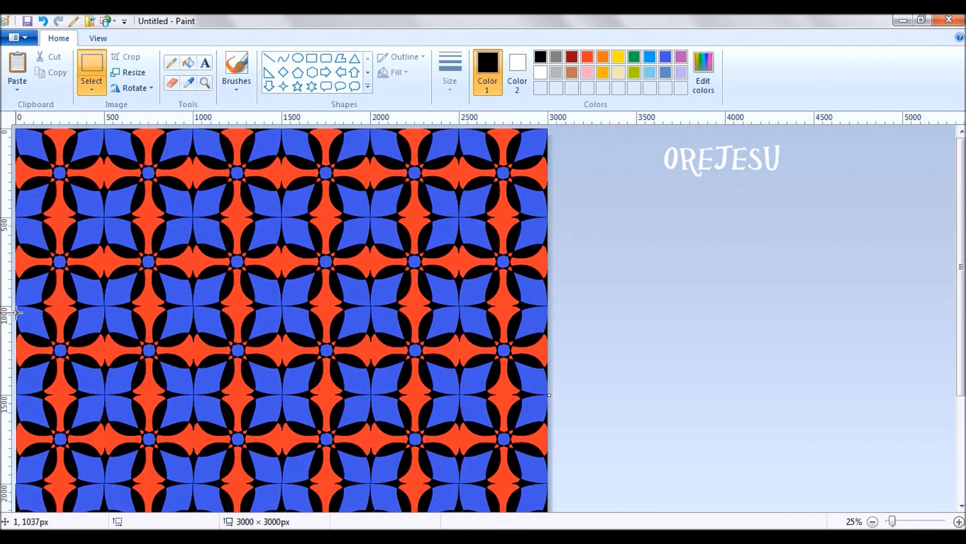
key("ctrl+z")
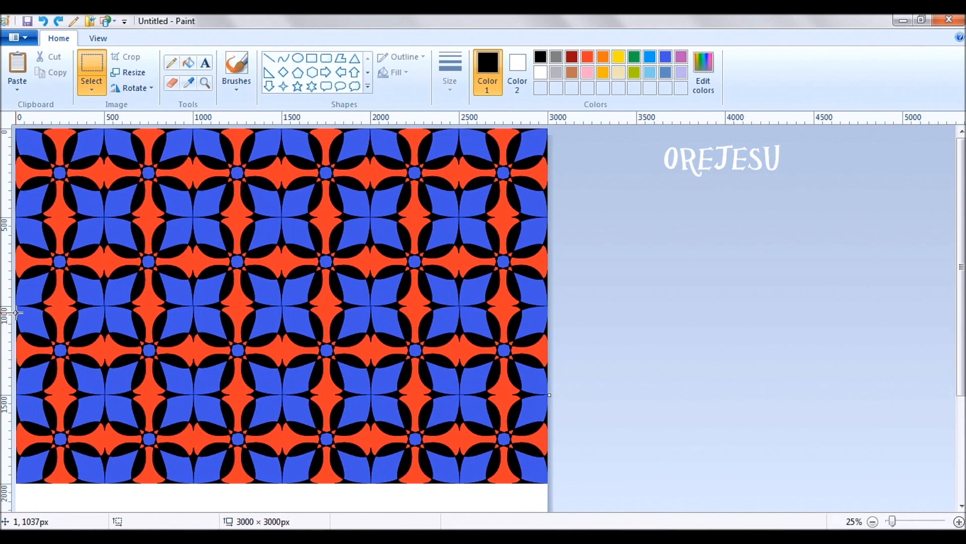
key("ctrl+z")
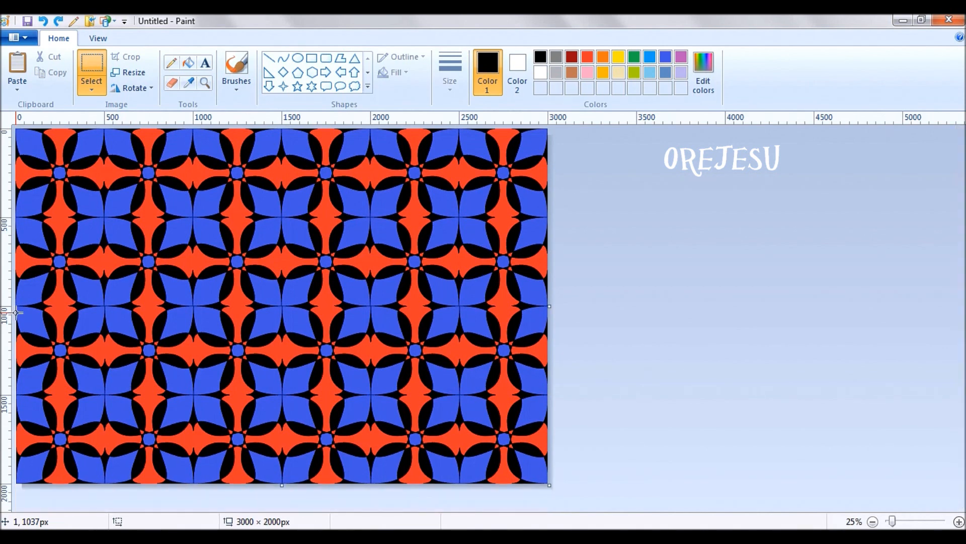
key("ctrl+z")
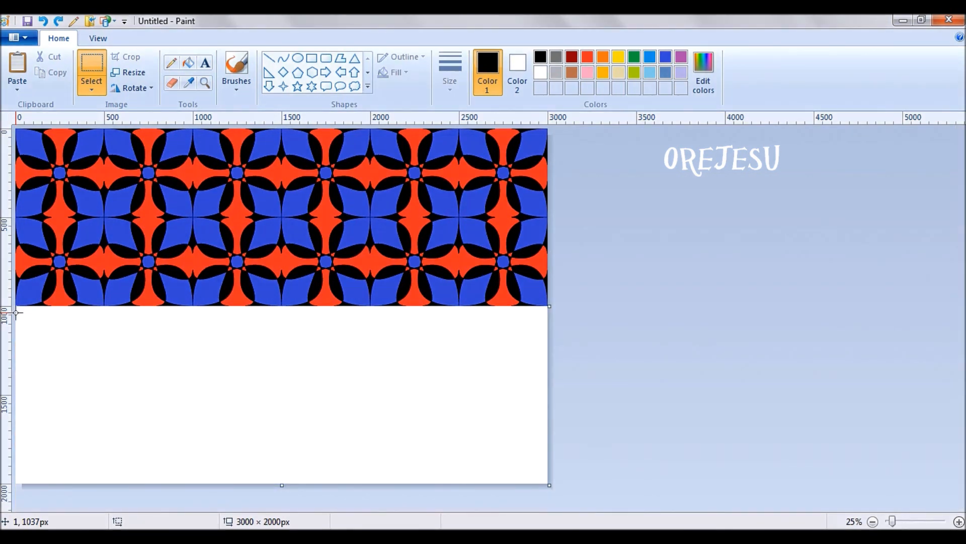
Paste the two-row pattern again and place it flush with the left edge as the third and fourth rows
key("ctrl+v")
left_click_drag(91, 199, 104, 425)
left_click_drag(91, 368, 105, 388)
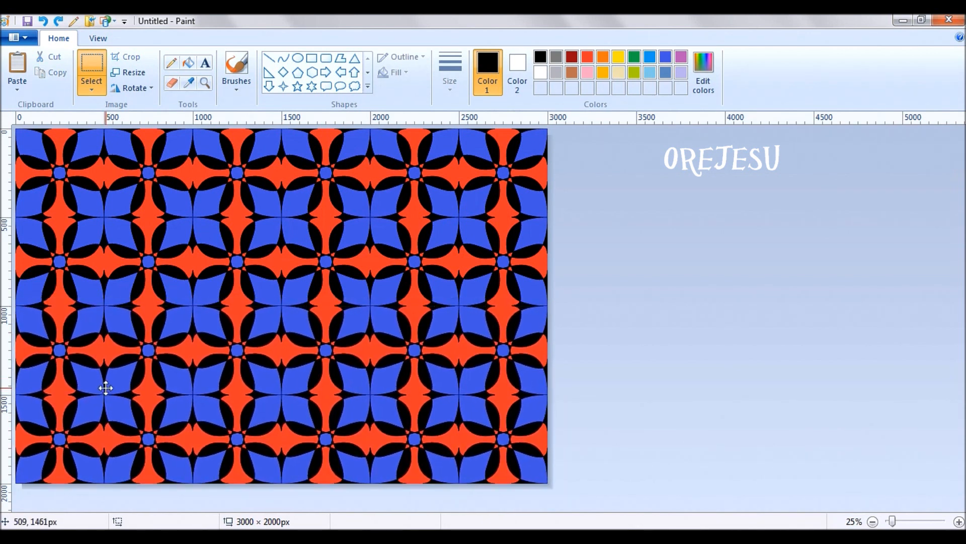
left_click(645, 367)
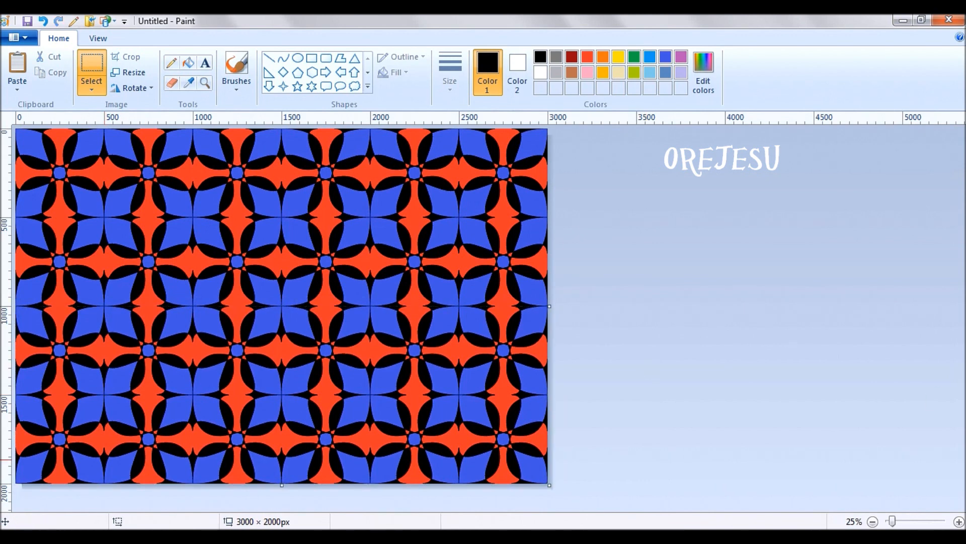
Enlarge the canvas to 3000 × 3000 px and paste the two-row pattern as the fifth and sixth rows
left_click(959, 521)
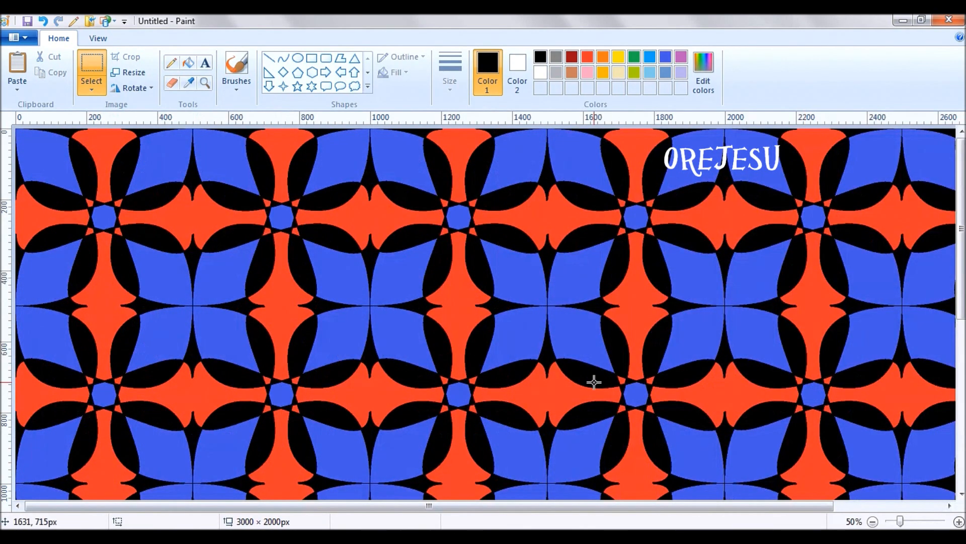
left_click(874, 522)
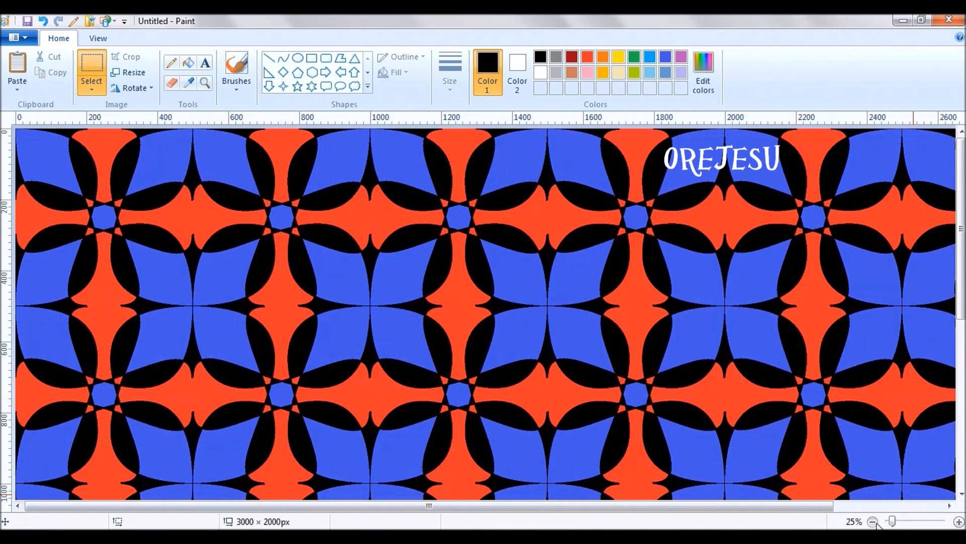
left_click(873, 522)
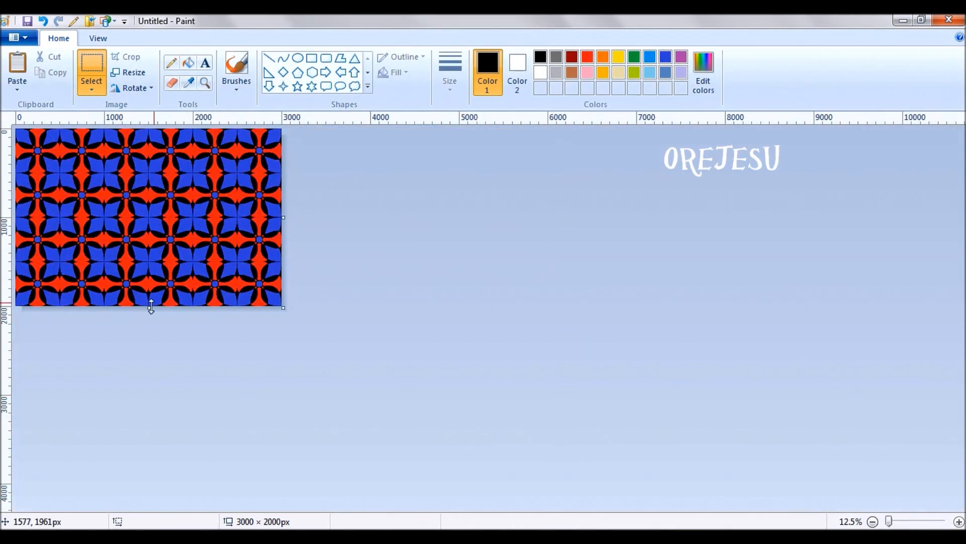
left_click_drag(149, 308, 165, 395)
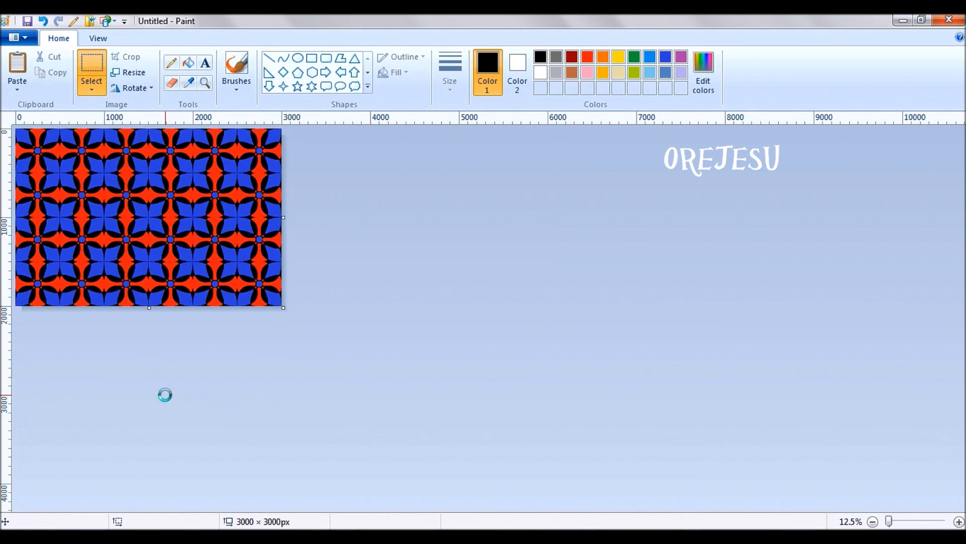
key("ctrl+v")
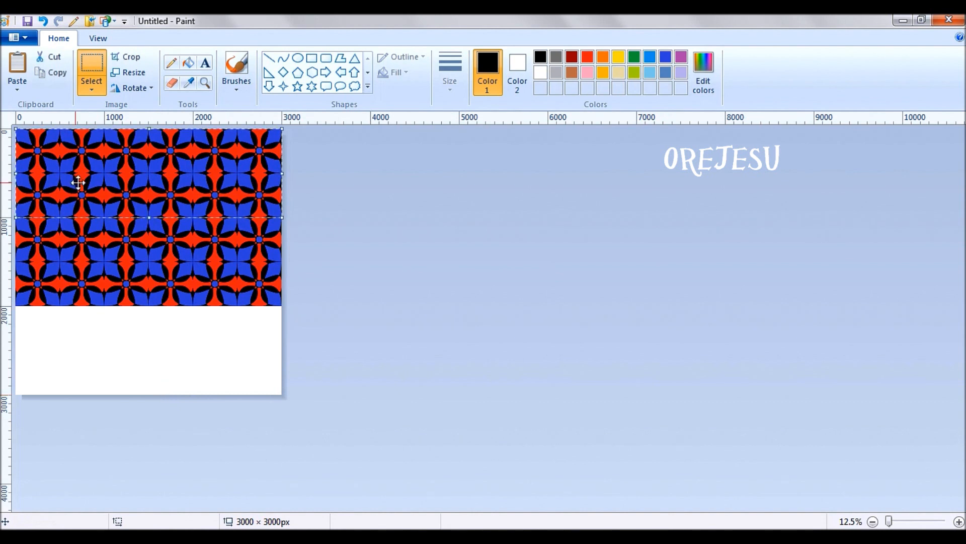
left_click_drag(105, 182, 104, 360)
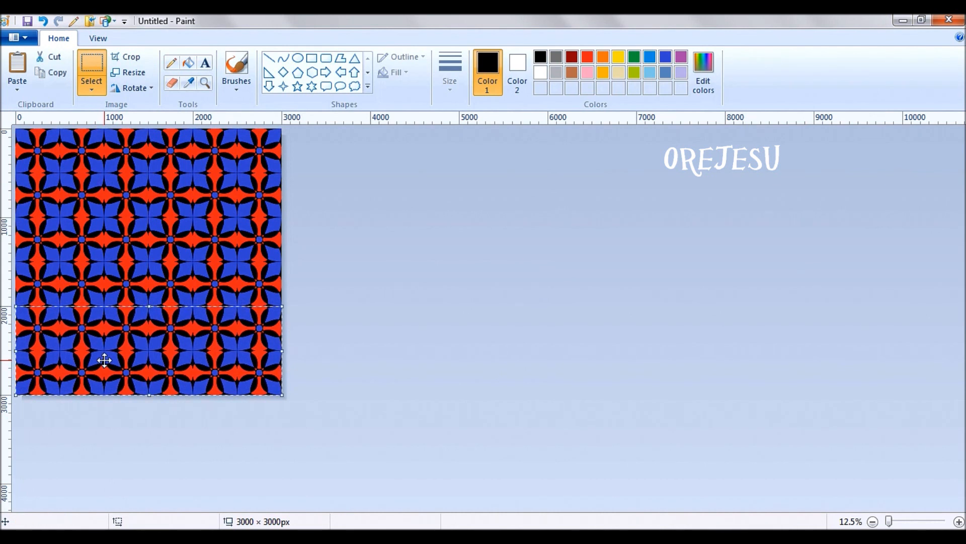
left_click(566, 304)
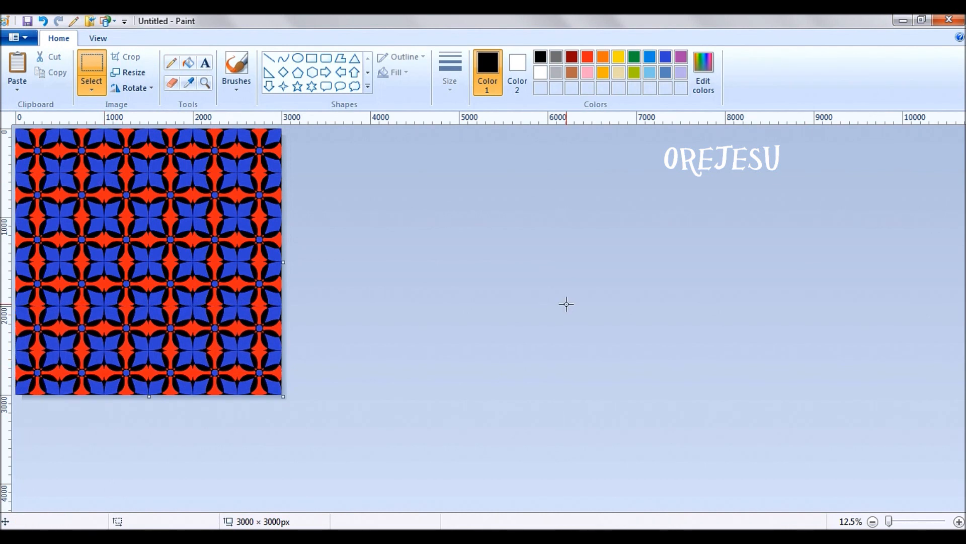